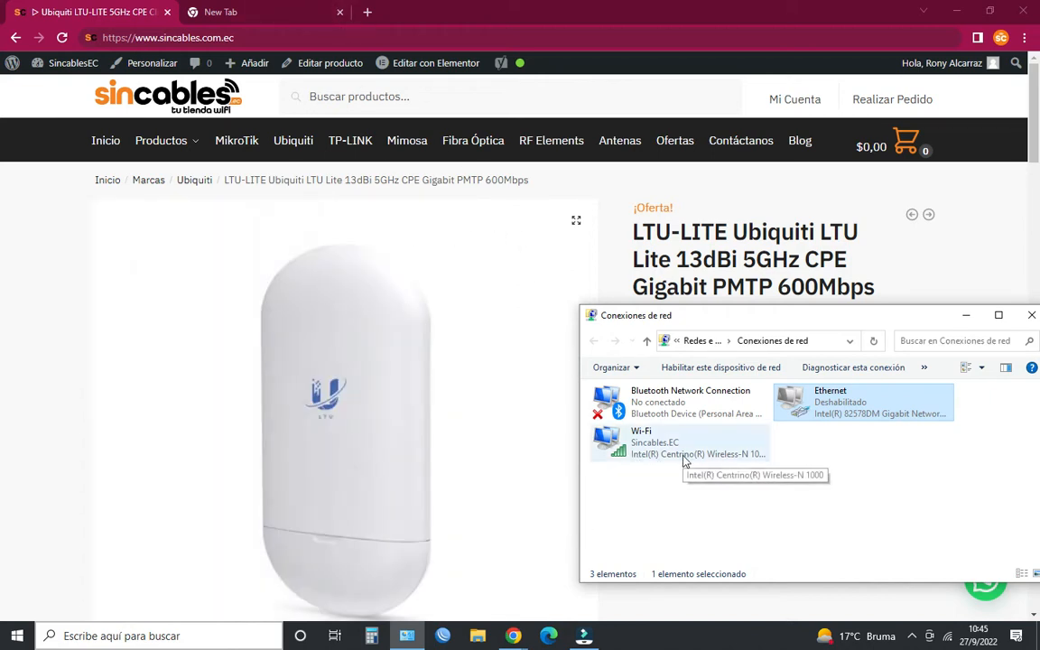
- Enable the Ethernet adapter and disable the Wi-Fi adapter in the network connections
right_click(851, 416)
left_click(878, 418)
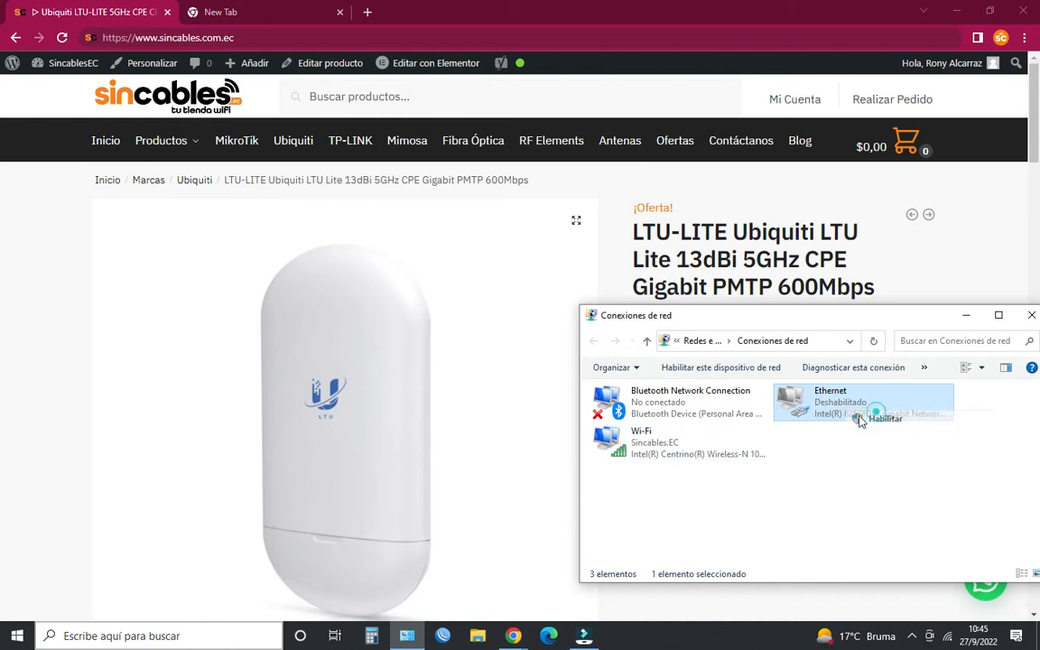
right_click(724, 442)
left_click(759, 448)
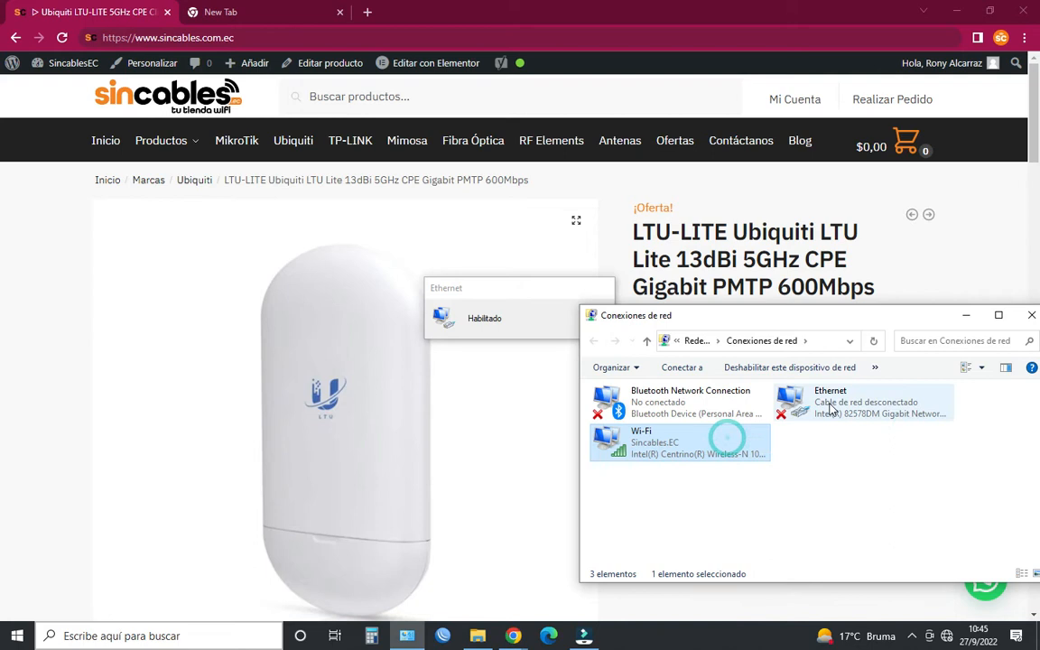
- Give the Ethernet adapter a manual IPv4 configuration with address 192.168.1.30, subnet mask 255.255.255.0 and a default gateway
right_click(831, 409)
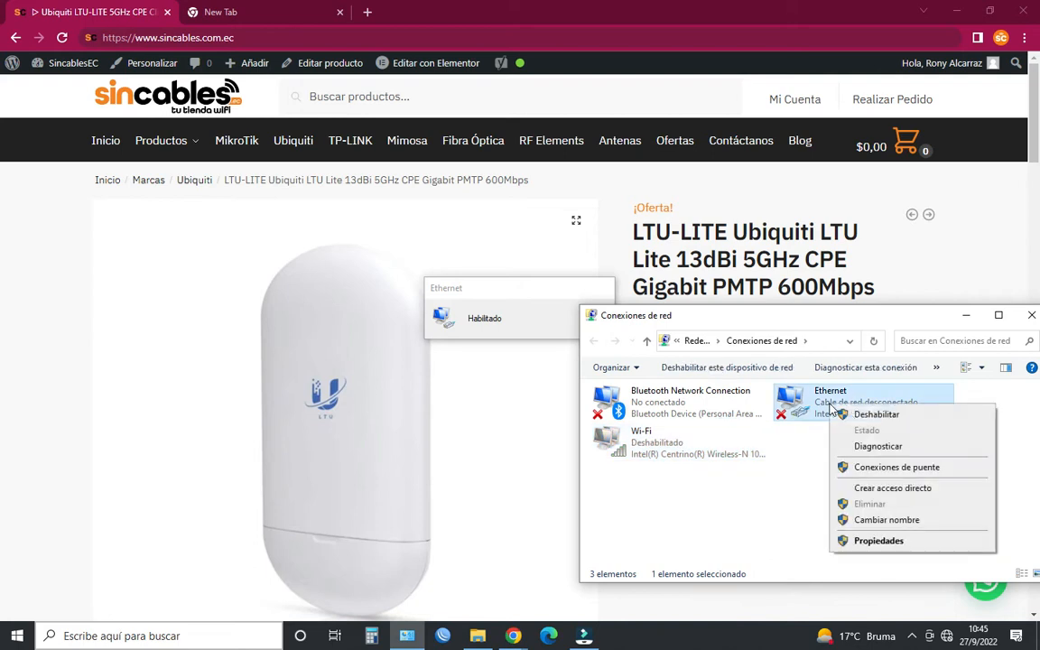
left_click(892, 542)
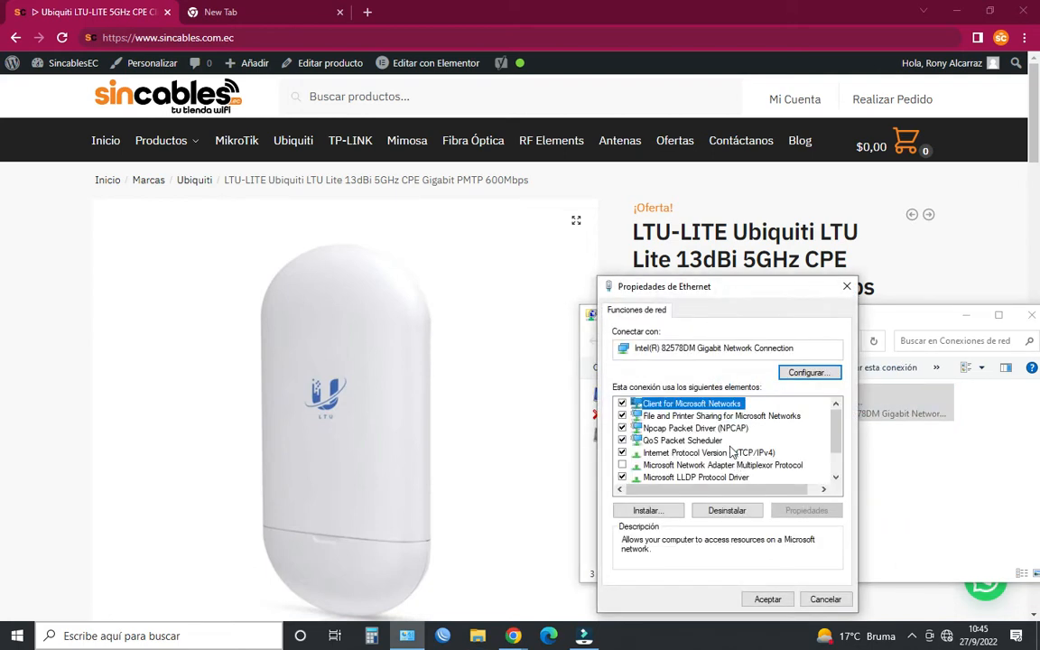
left_click(733, 451)
left_click(806, 510)
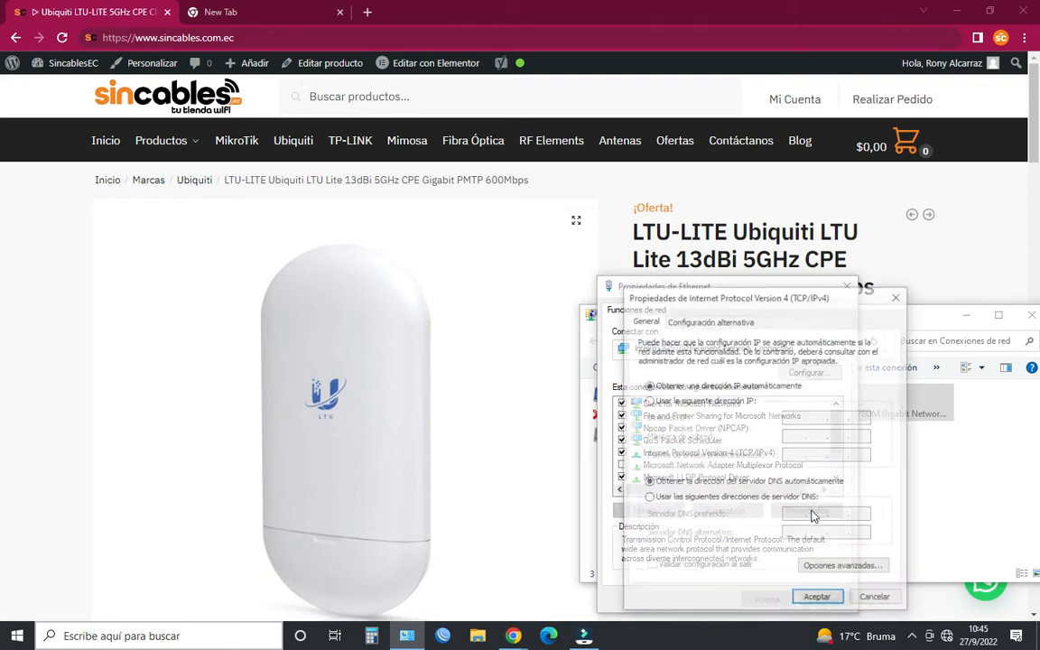
left_click(656, 400)
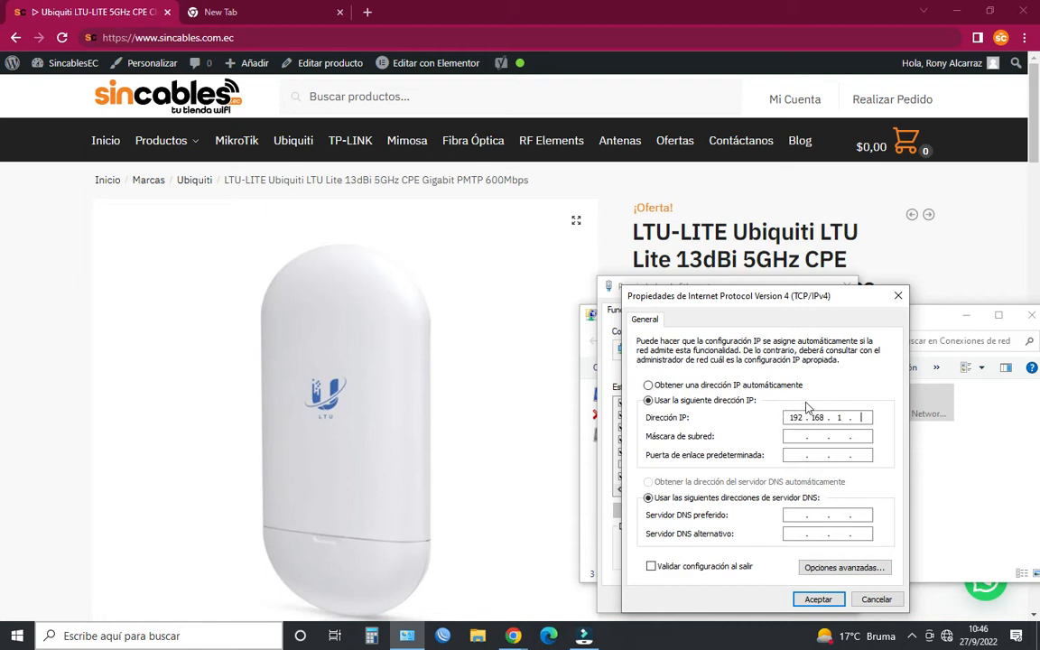
left_click(794, 437)
type("168 .  .")
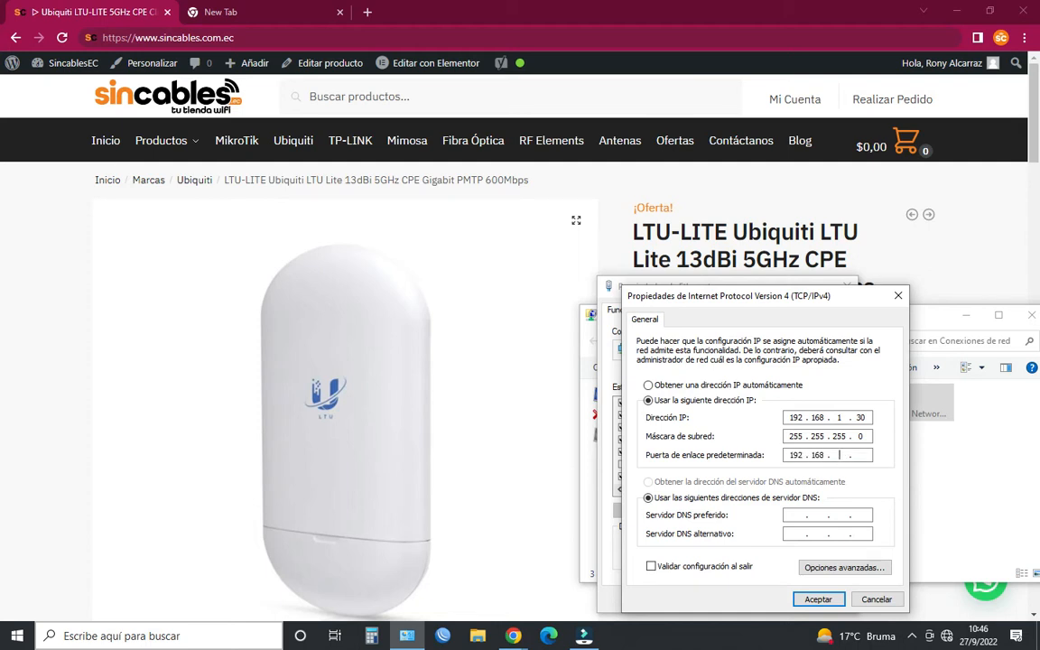
type("168 . 1 . 1")
left_click(819, 599)
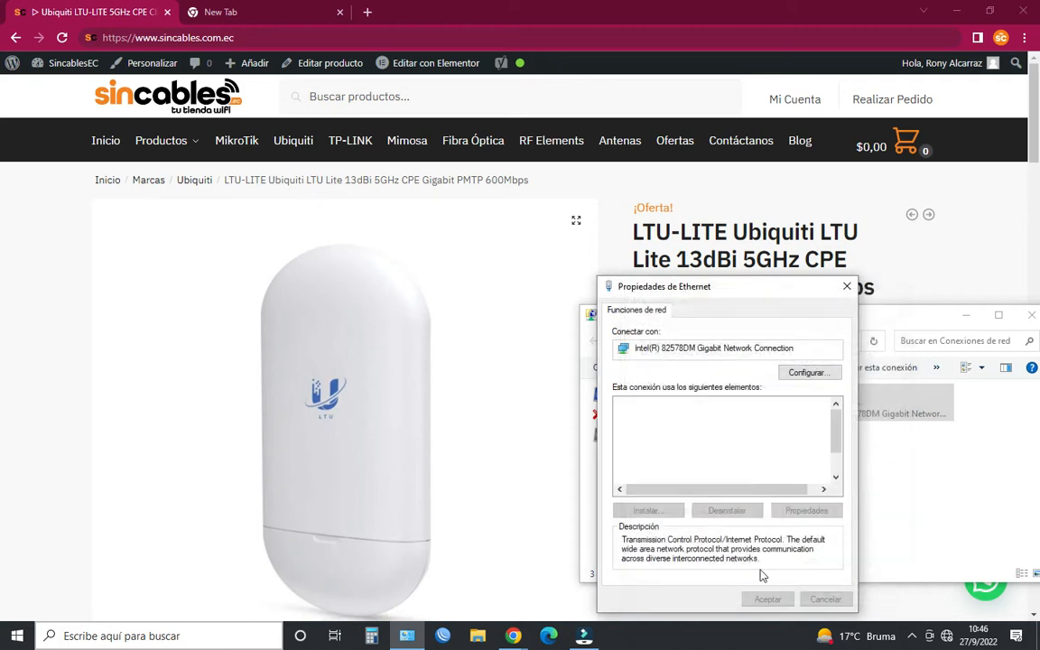
left_click(766, 599)
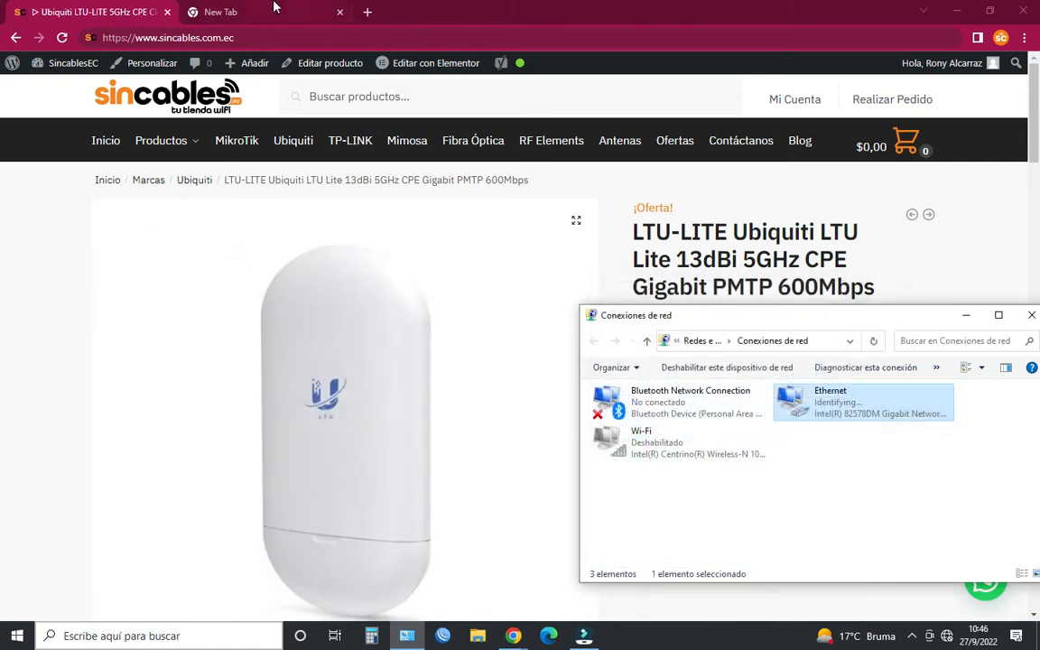
- Switch to the browser's empty tab and load the device's web interface at 192.168.1.20
left_click(220, 12)
left_click(271, 36)
type("192.168.1.20")
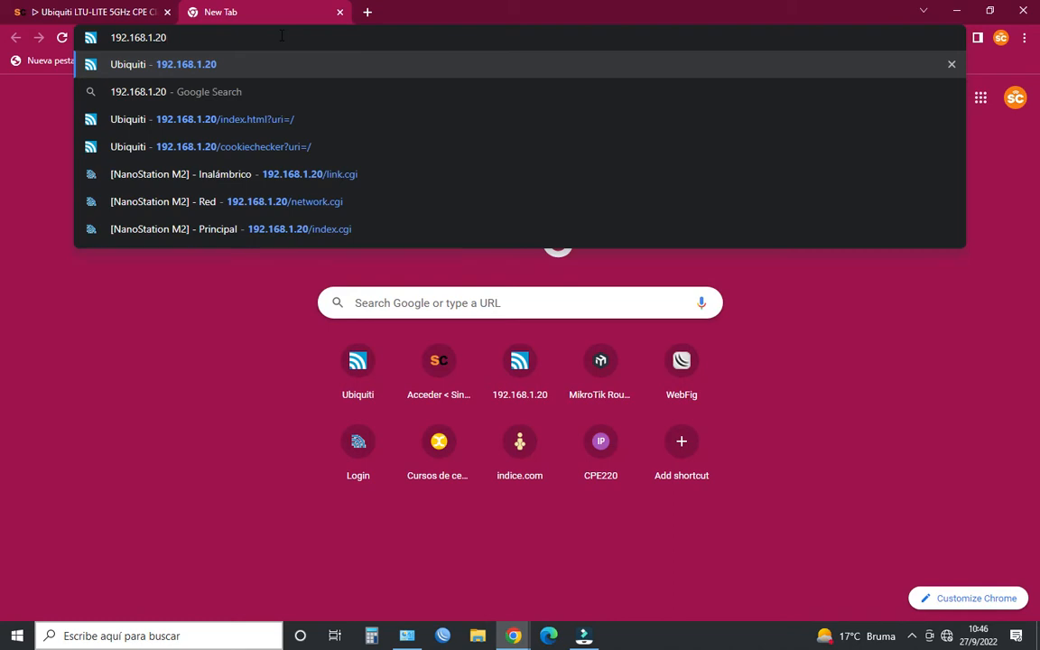
key("Return")
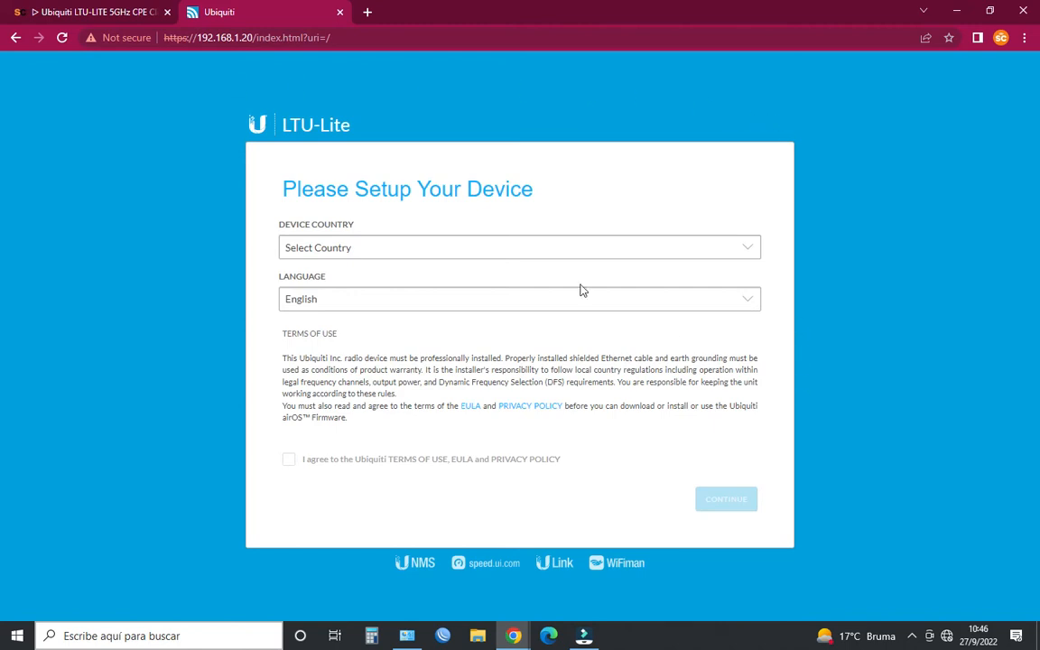
- Set the device's language to Español and its country to Ecuador, accept the terms of use, and continue the setup
left_click(333, 297)
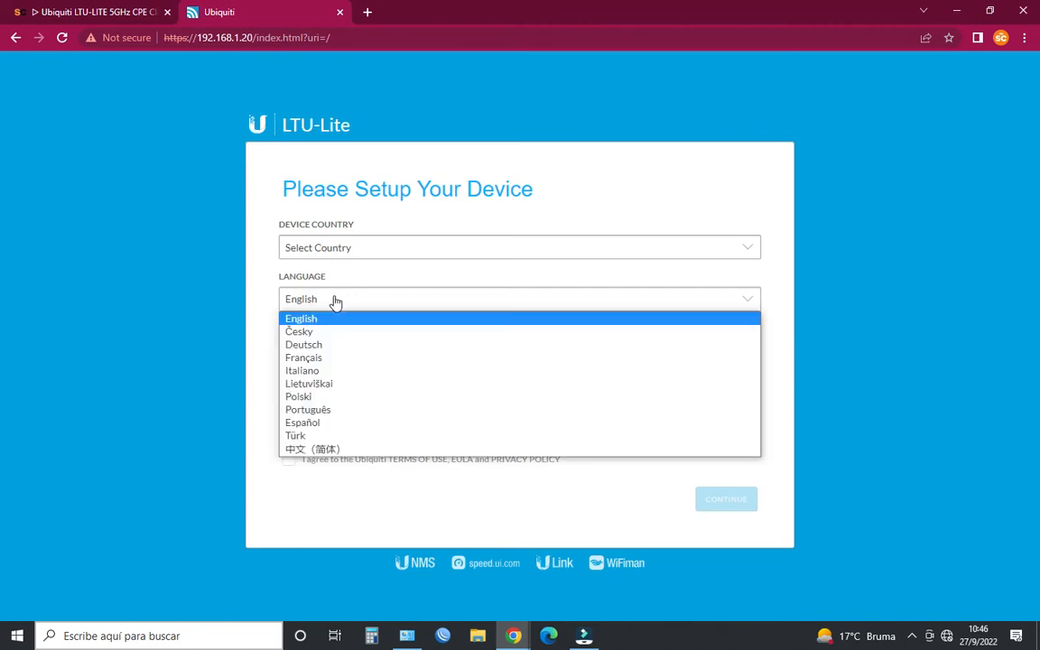
left_click(326, 422)
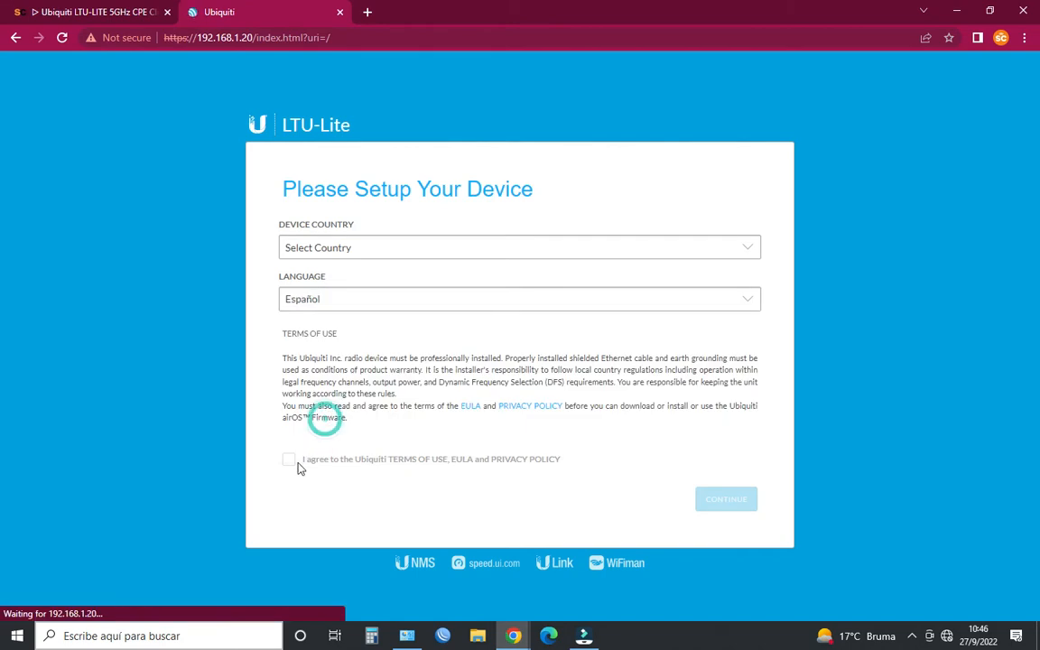
left_click(291, 463)
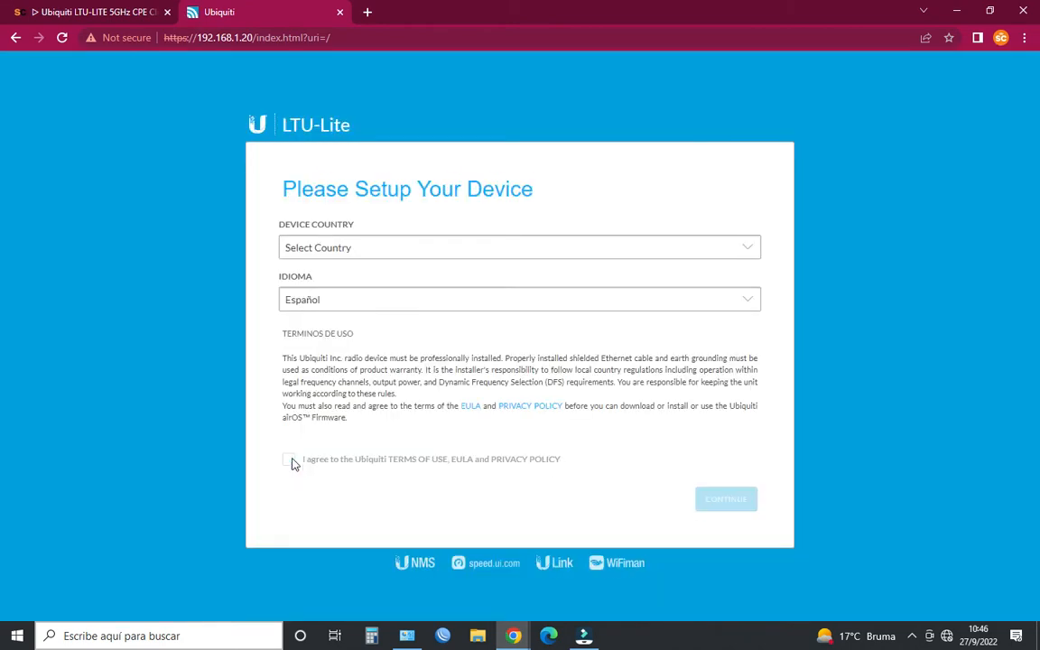
left_click(291, 463)
left_click(318, 242)
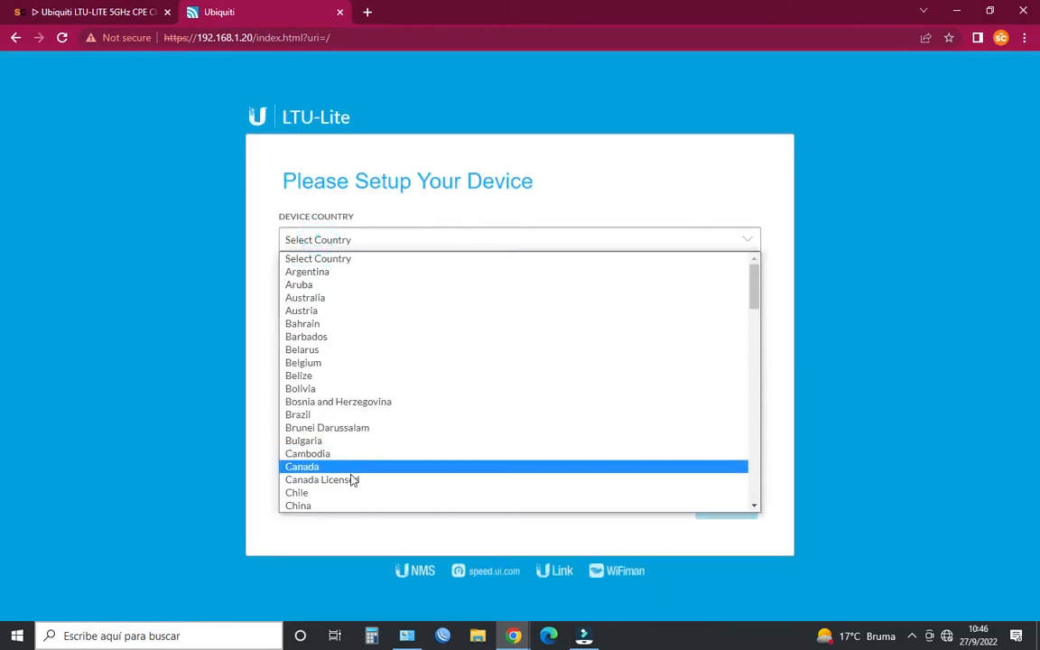
scroll(350, 456, "down", 4)
left_click(337, 327)
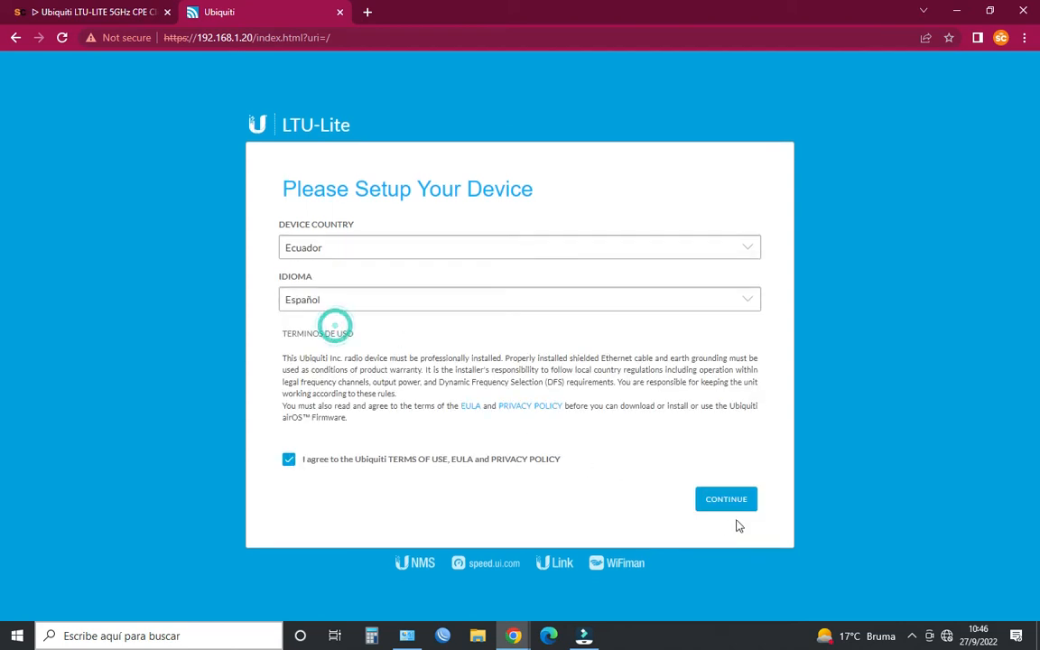
left_click(728, 500)
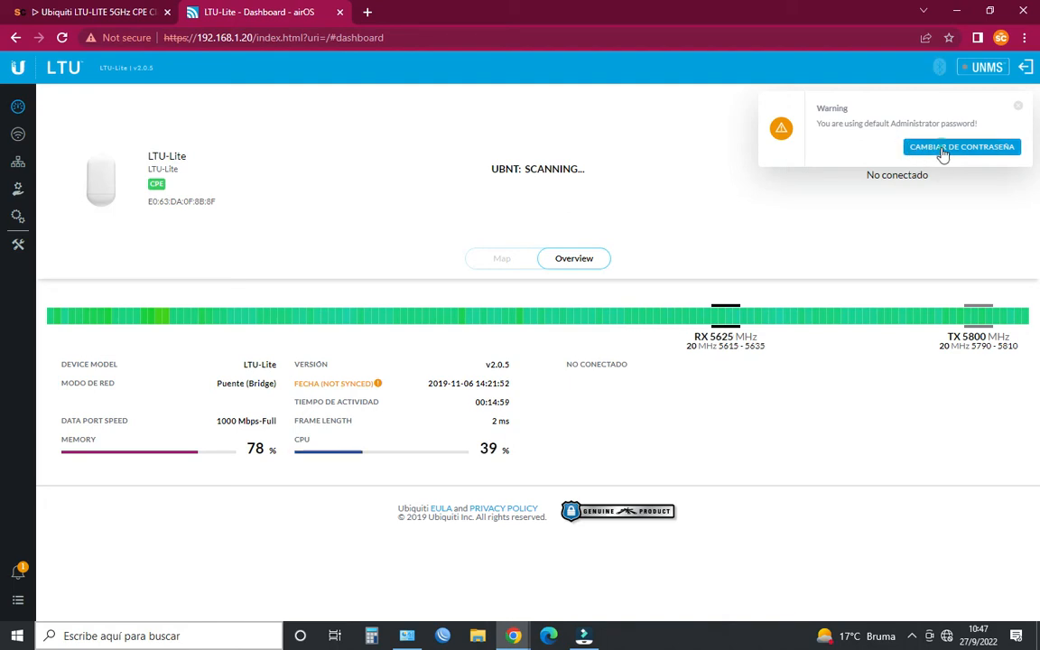
- Change the default administrator password by entering the current password, then the new password and its verification
left_click(942, 149)
left_click(543, 337)
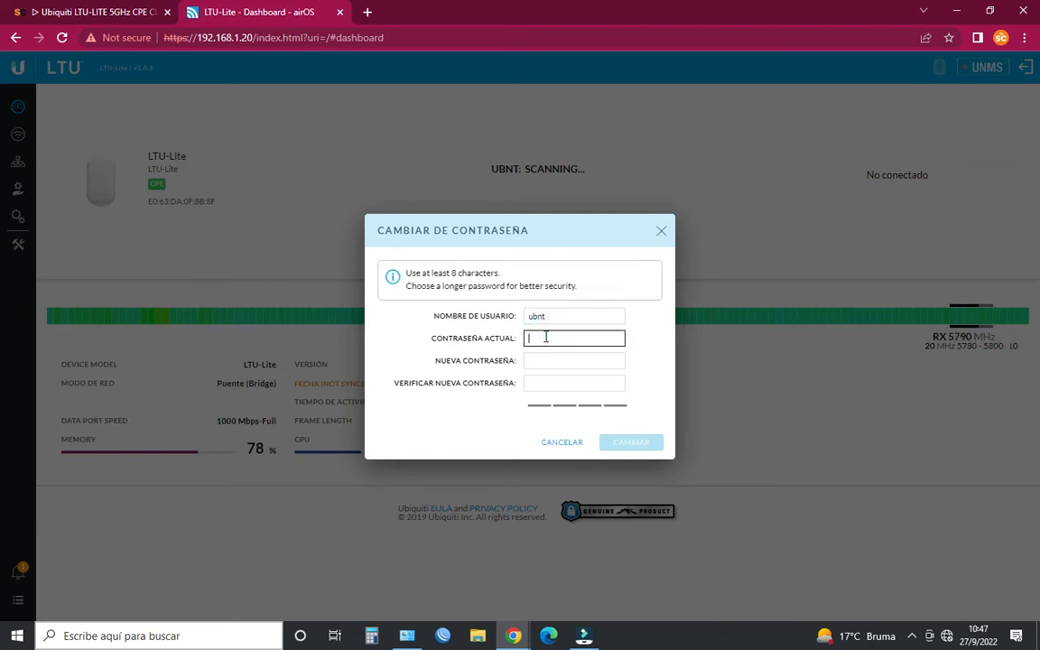
type("ubnt")
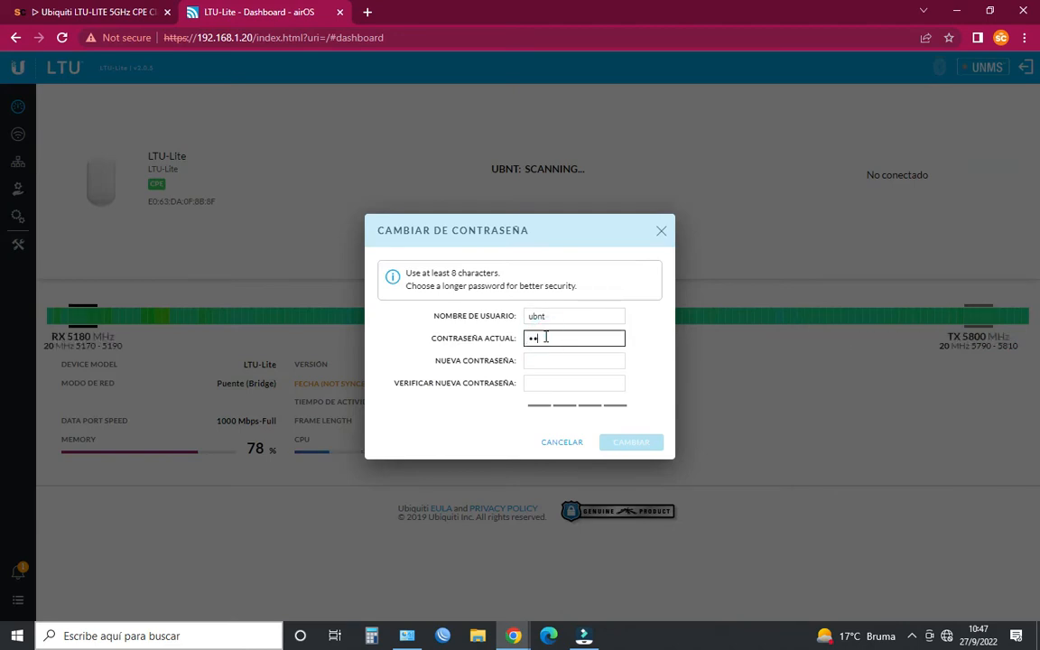
left_click(560, 360)
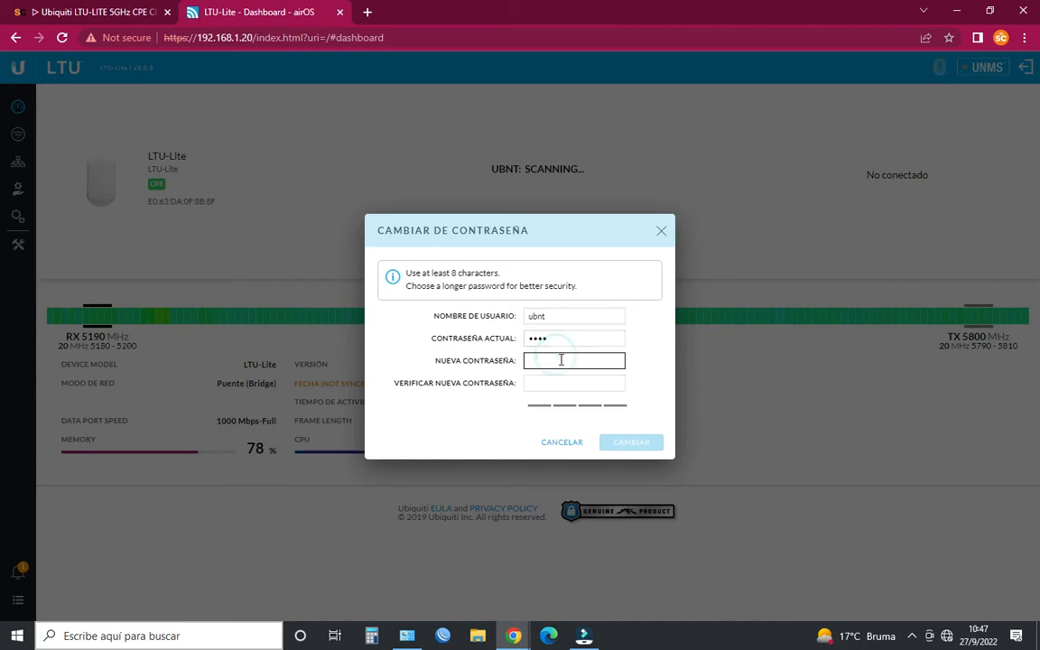
type("ub")
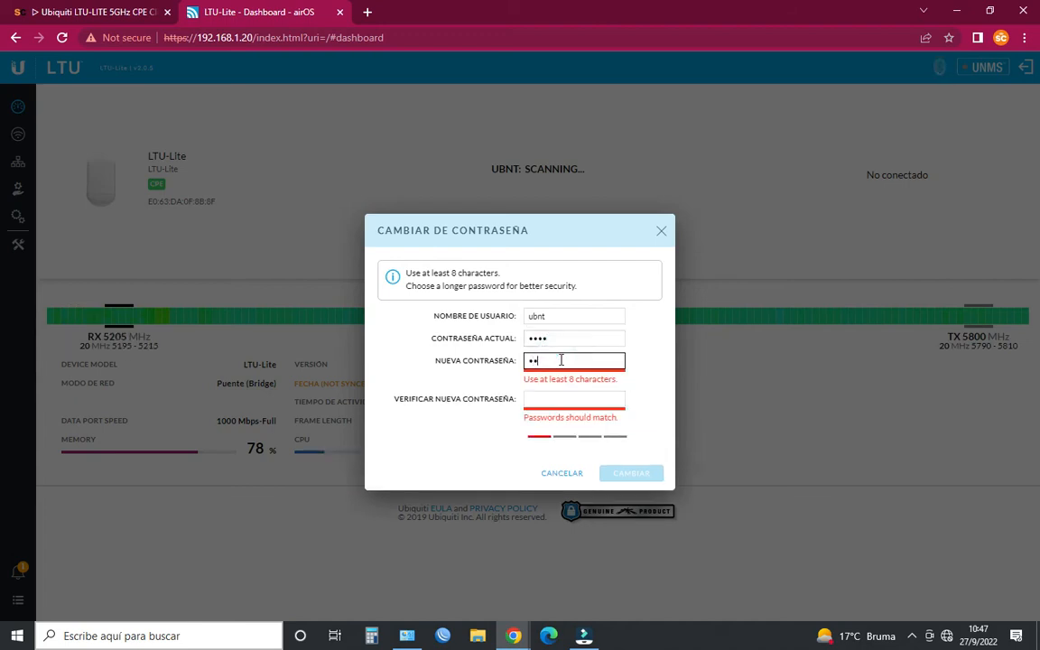
type("•••••••")
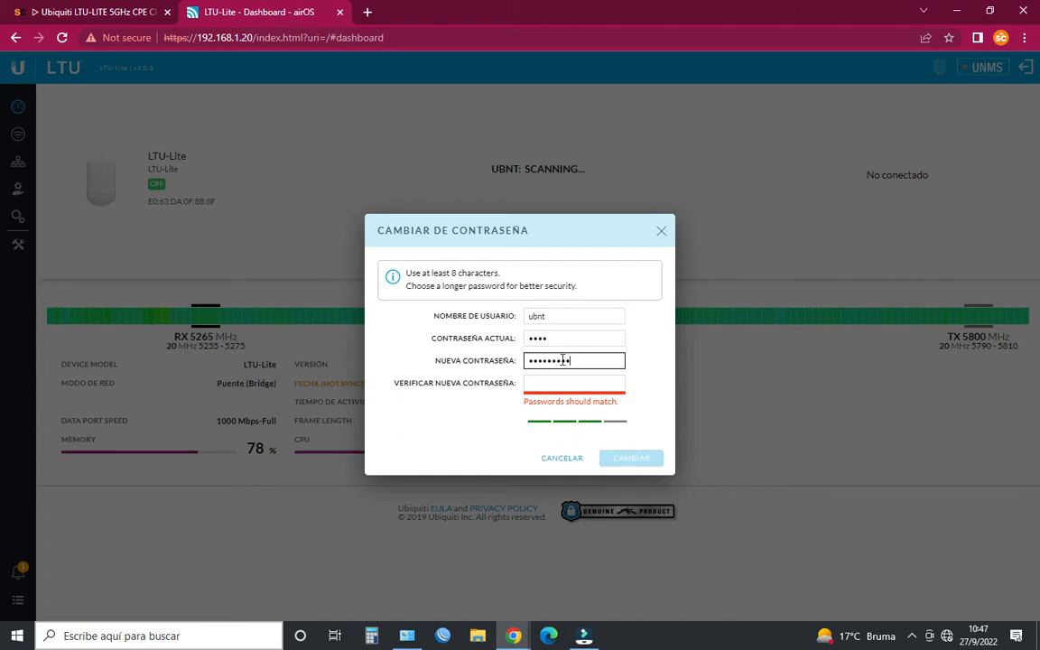
left_click(588, 390)
type("•••••••••")
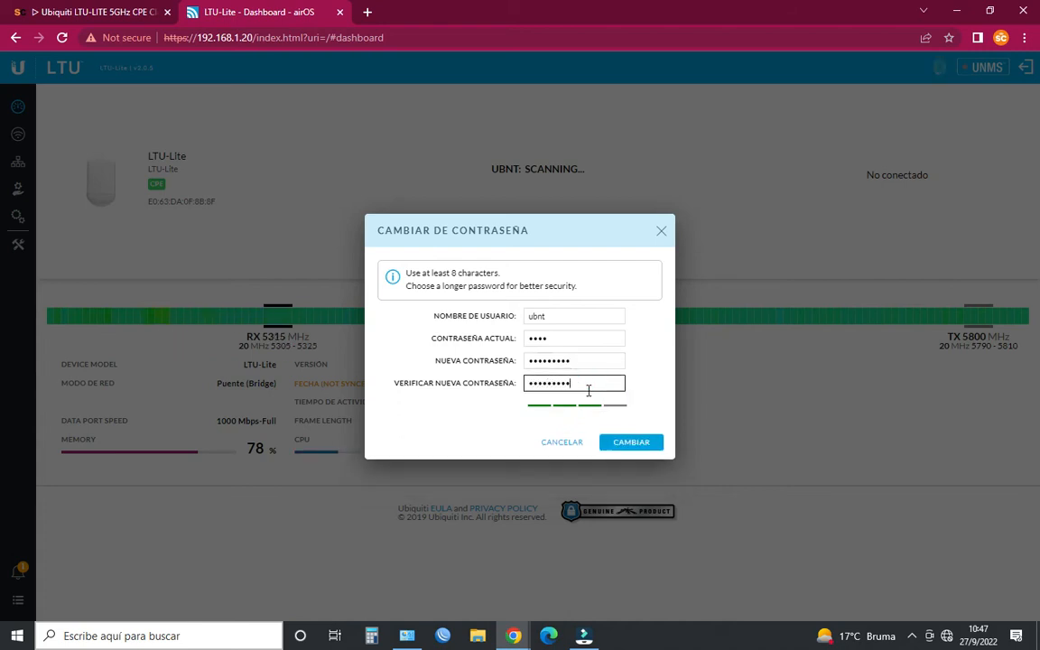
left_click(629, 440)
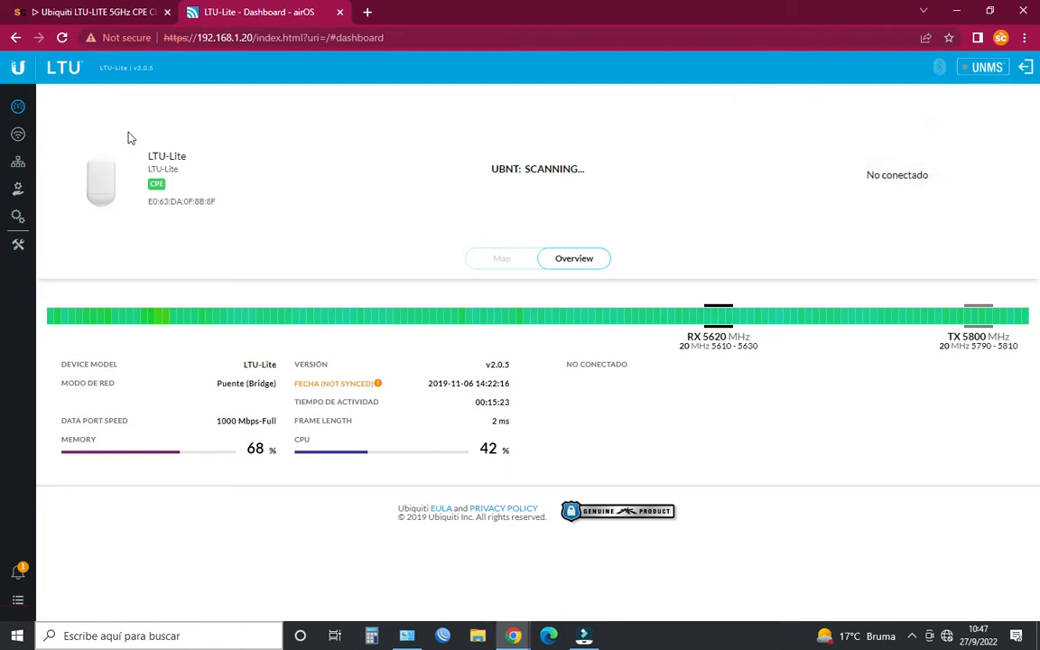
- Open the device's wireless settings and try to turn on Access Point Mode
left_click_drag(165, 184, 158, 184)
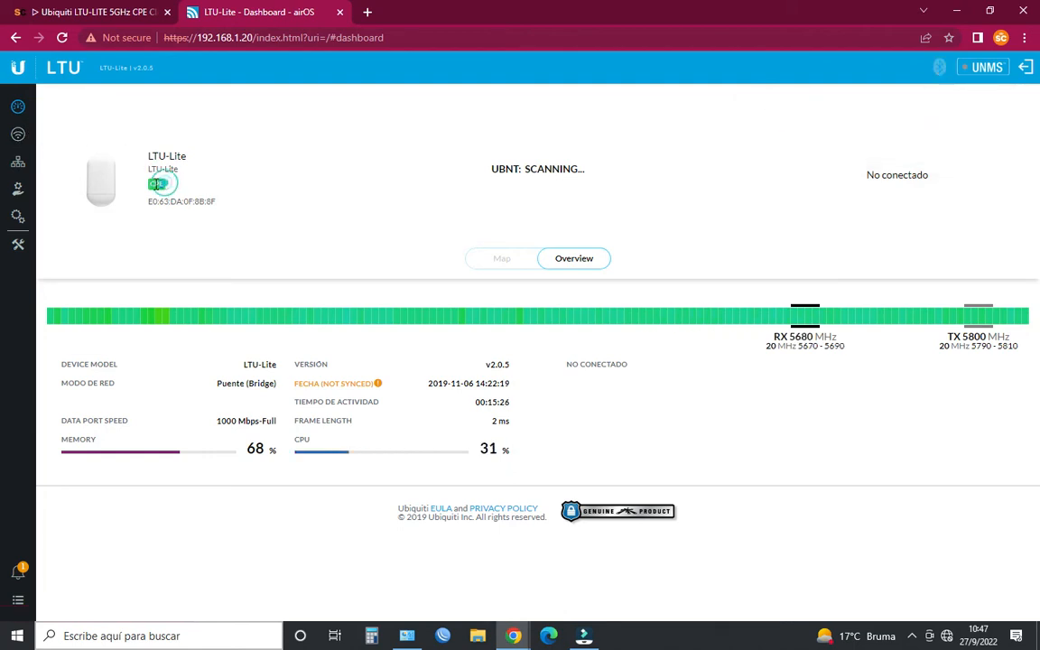
left_click(18, 133)
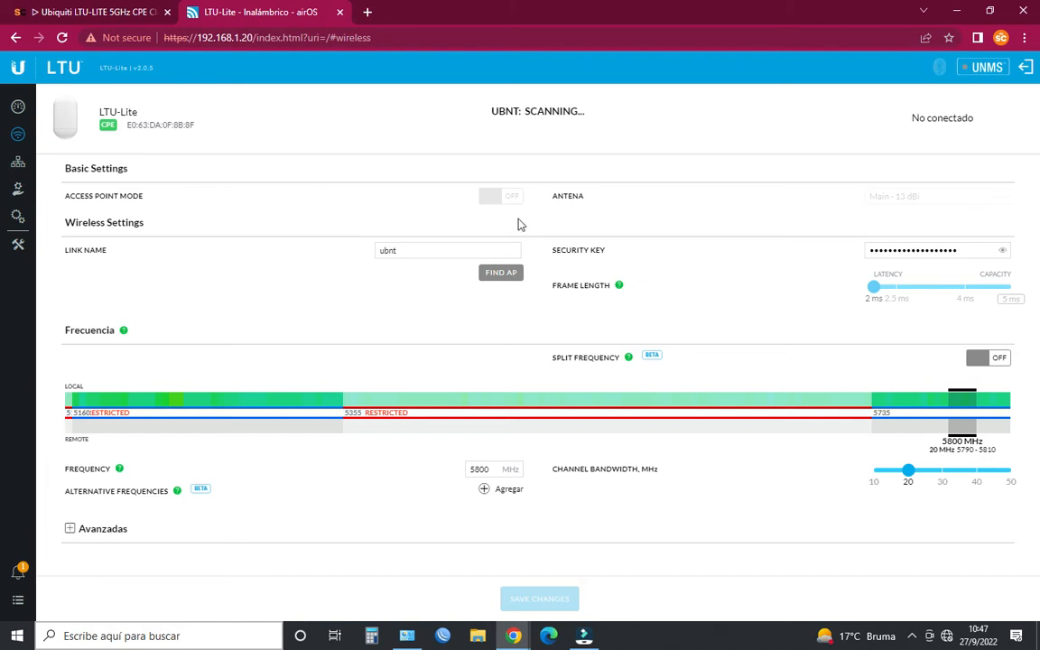
left_click(501, 196)
left_click_drag(65, 196, 142, 197)
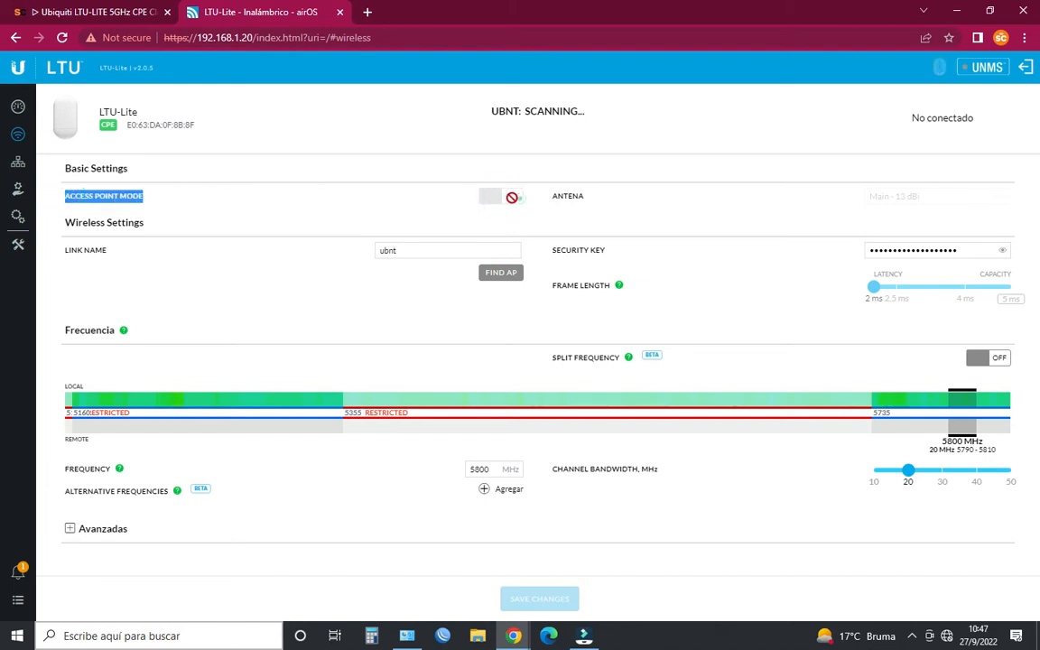
left_click(519, 197)
left_click(515, 198)
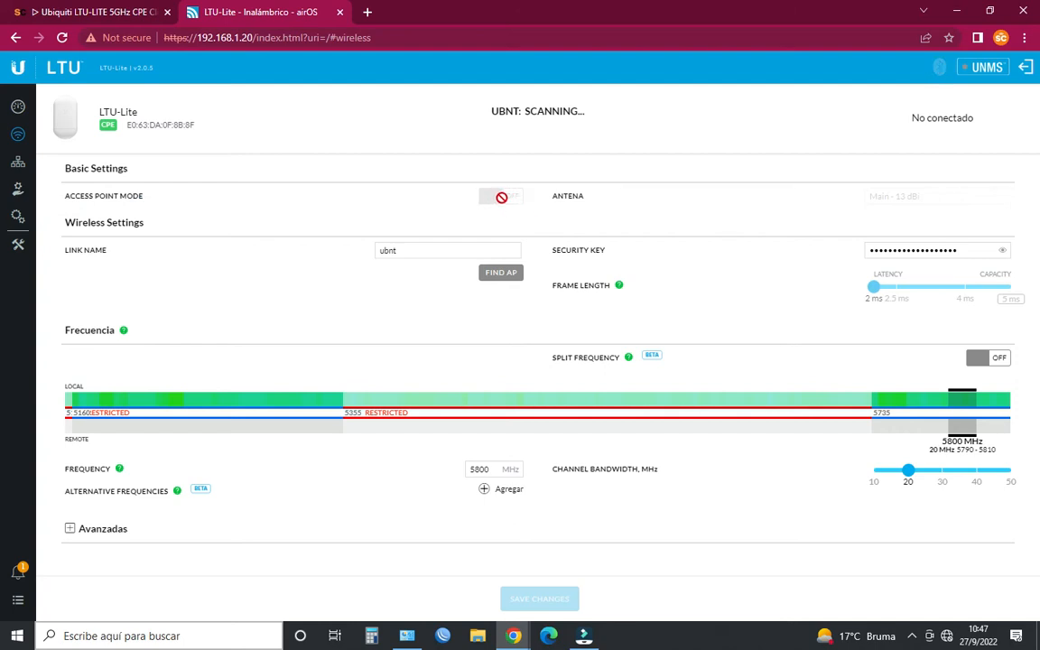
- Inspect the disabled Access Point Mode switch in the browser's developer tools
right_click(502, 197)
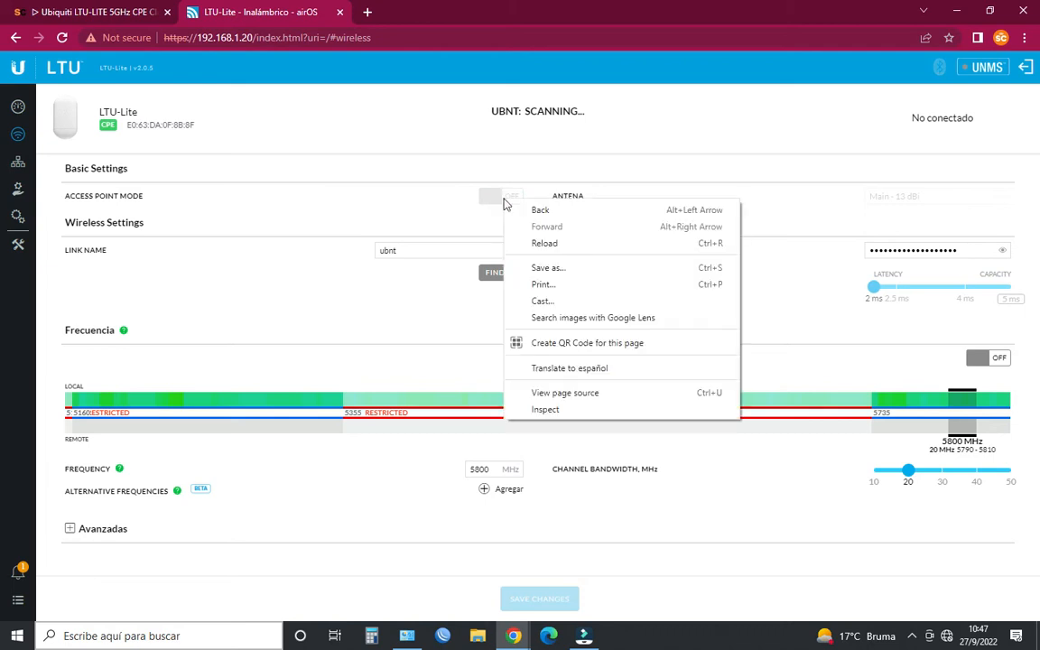
left_click(561, 411)
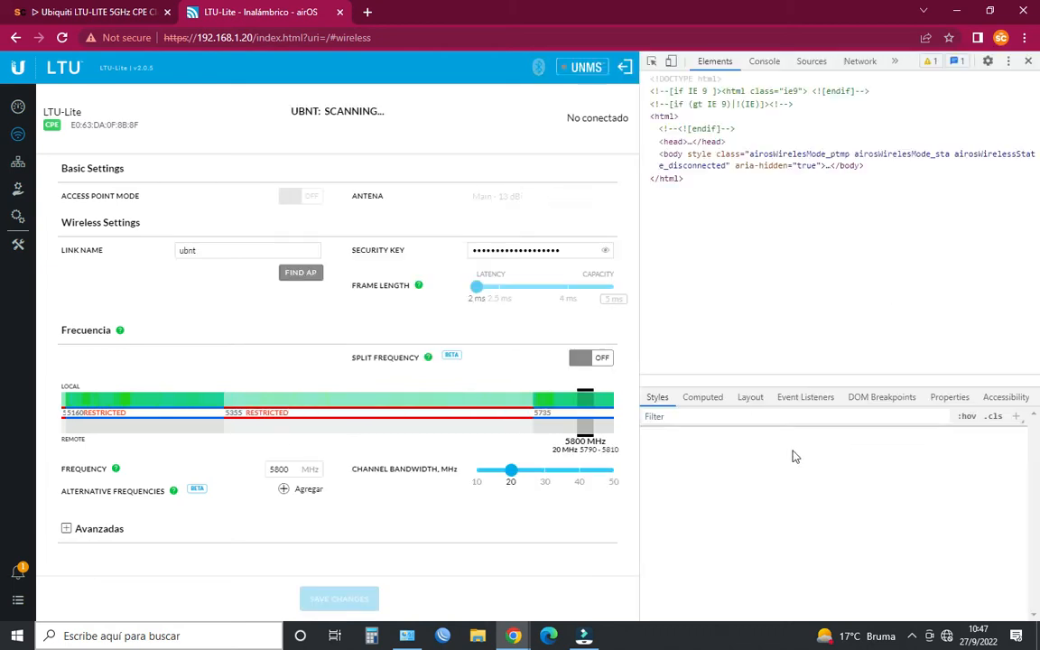
left_click(733, 285)
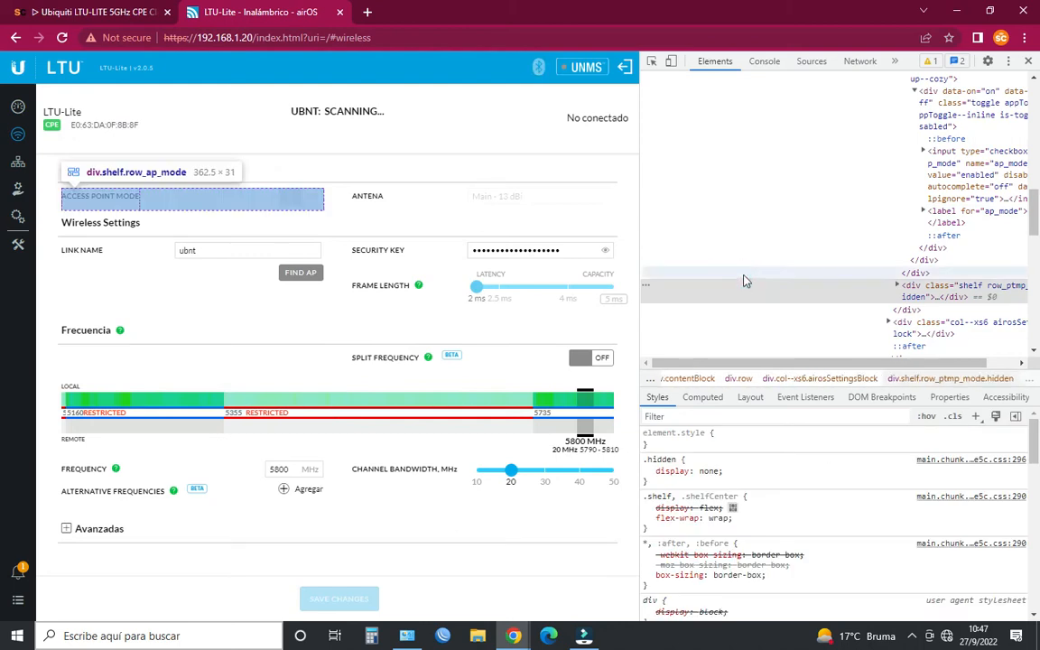
- Search the inspected page elements for ap_mode and go to the second match
key("ctrl+f")
left_click(766, 262)
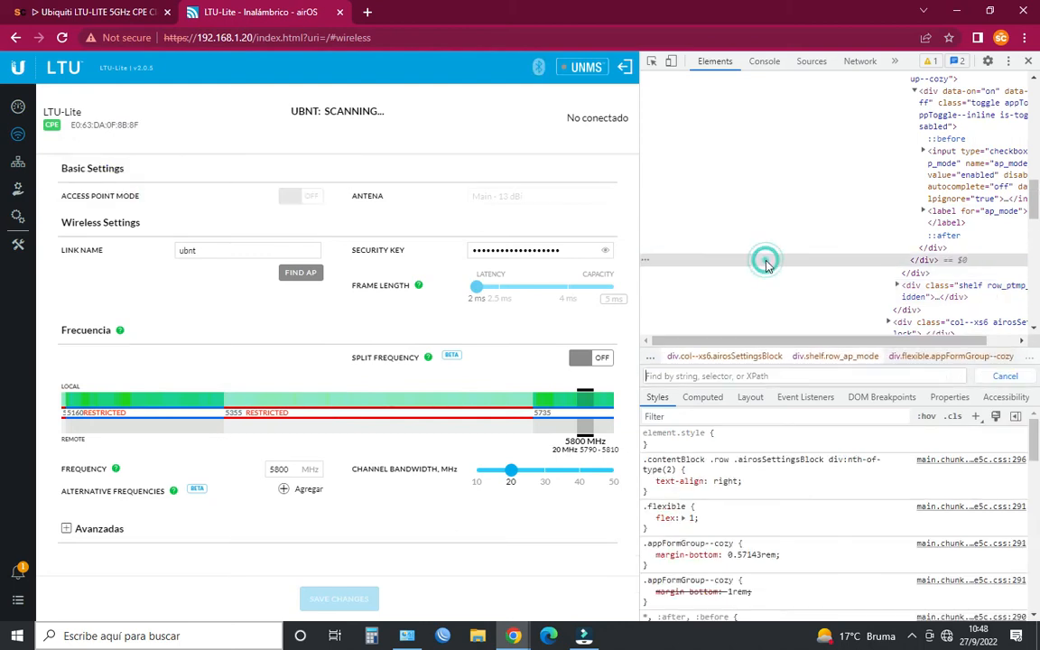
left_click(722, 376)
type("ap_mod")
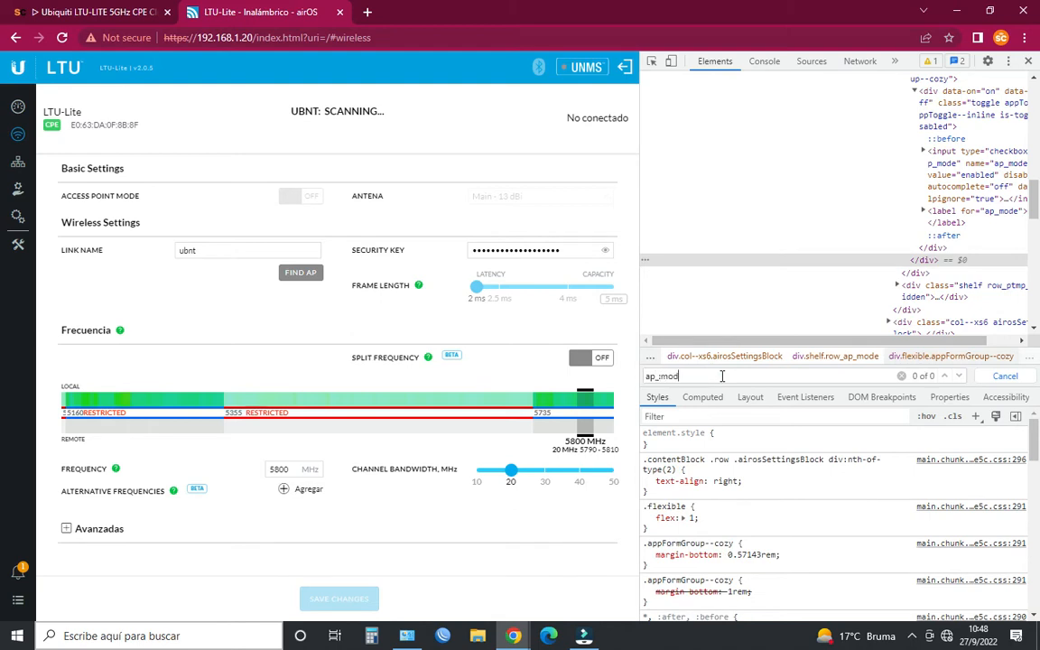
type("e")
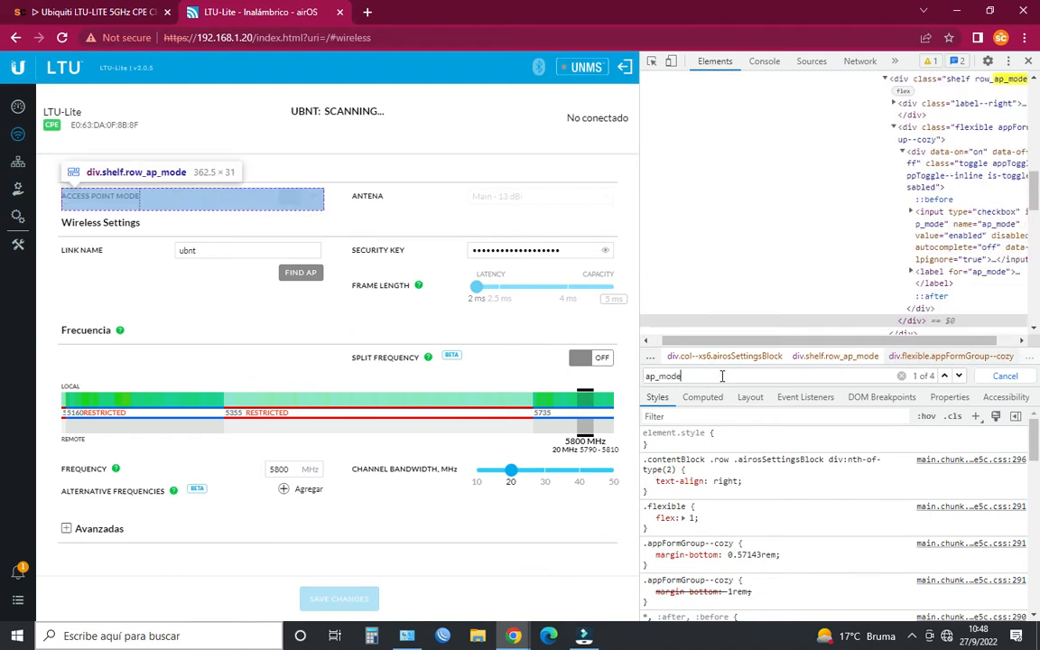
key("Return")
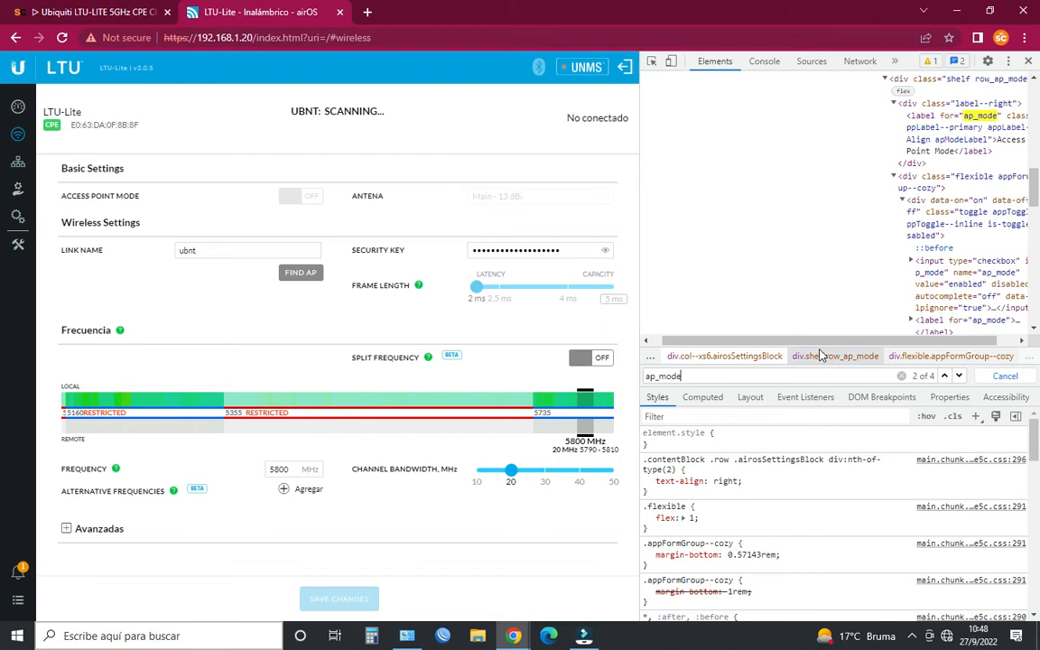
- Go to the third ap_mode match and replace the checkbox input's disabled attribute with enabled
key("Return")
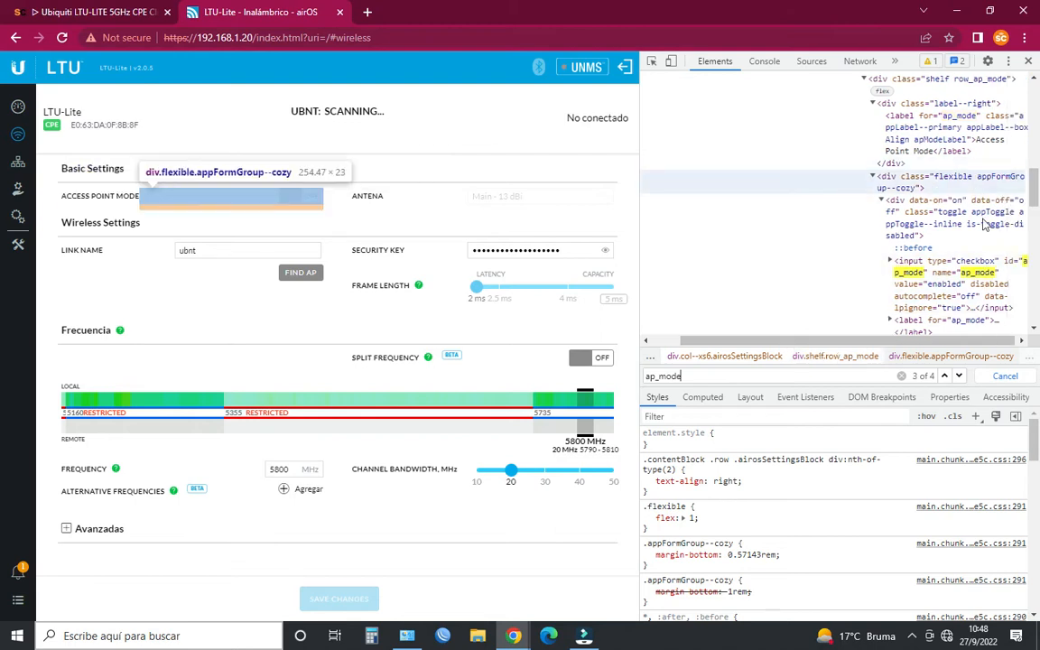
double_click(977, 287)
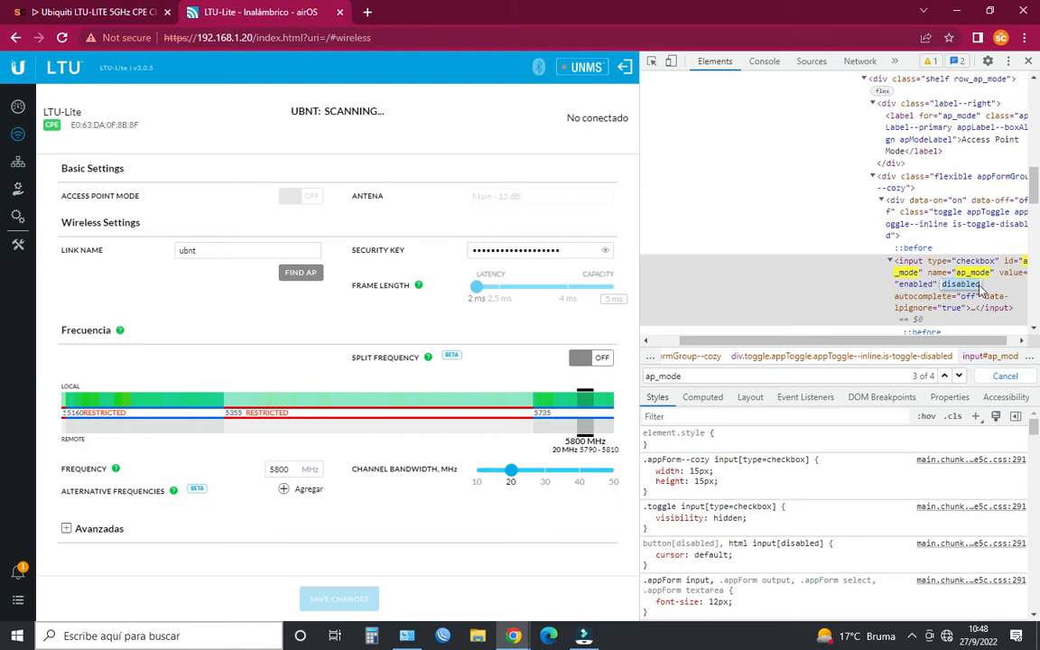
type("enabled")
key("Return")
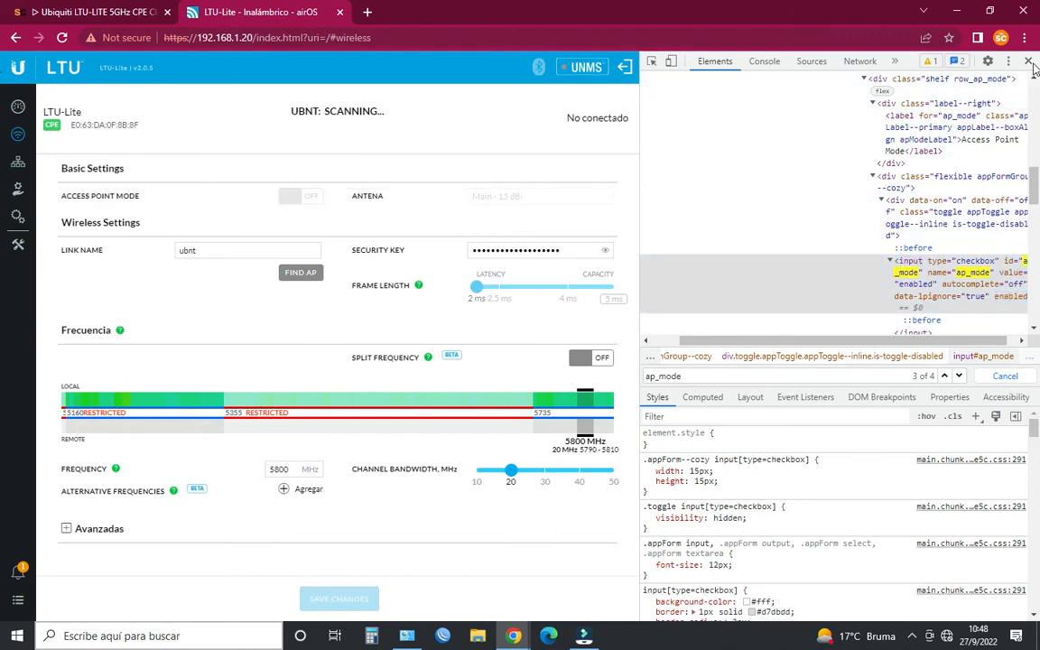
- Close the developer tools, turn on Access Point Mode, and save the wireless settings
key("F12")
left_click(496, 197)
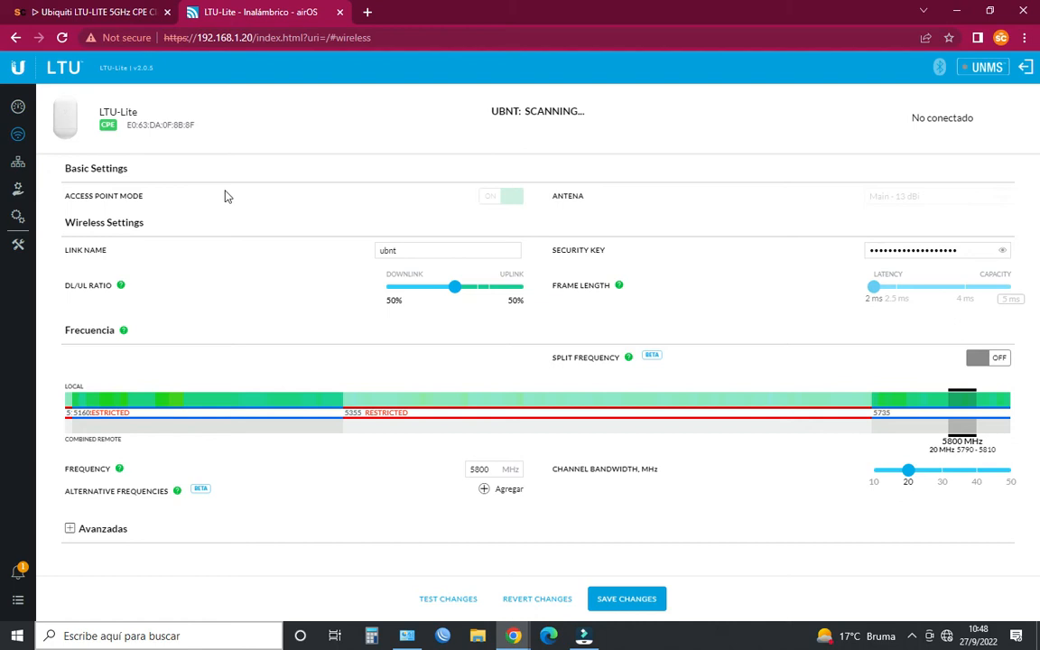
left_click(626, 598)
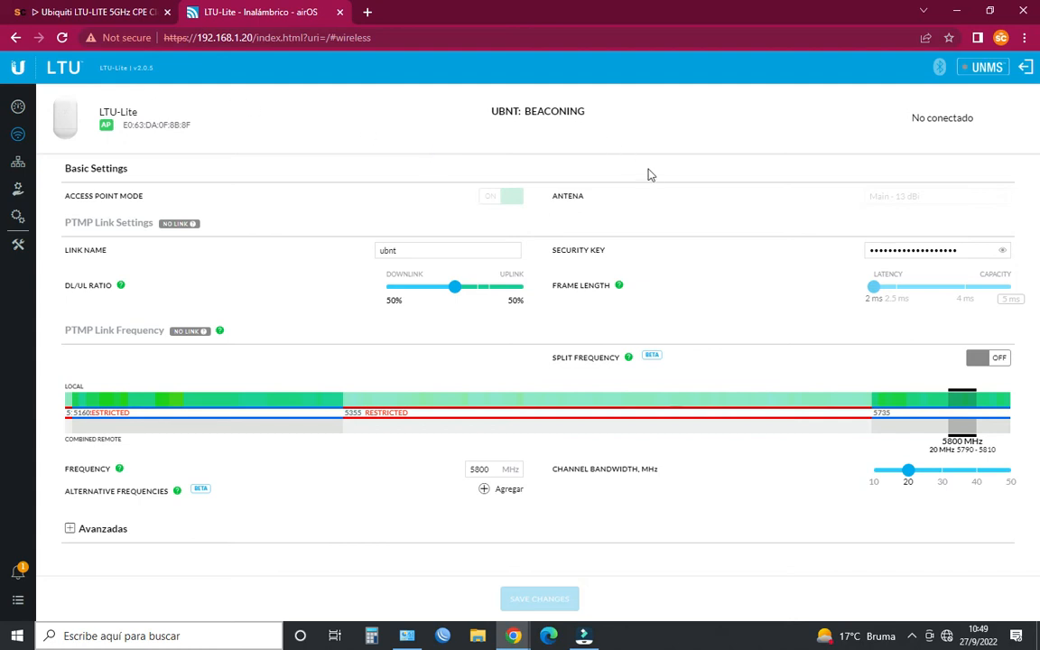
- Open the device's network settings and set the data IP address mode to DHCP
left_click(17, 166)
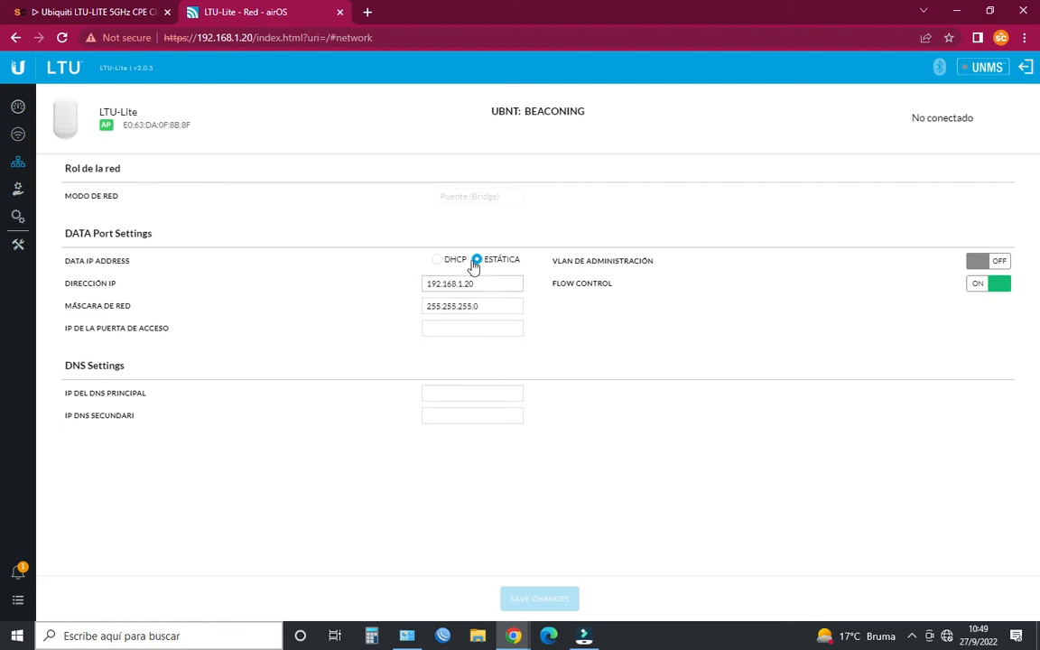
left_click(432, 261)
left_click(437, 260)
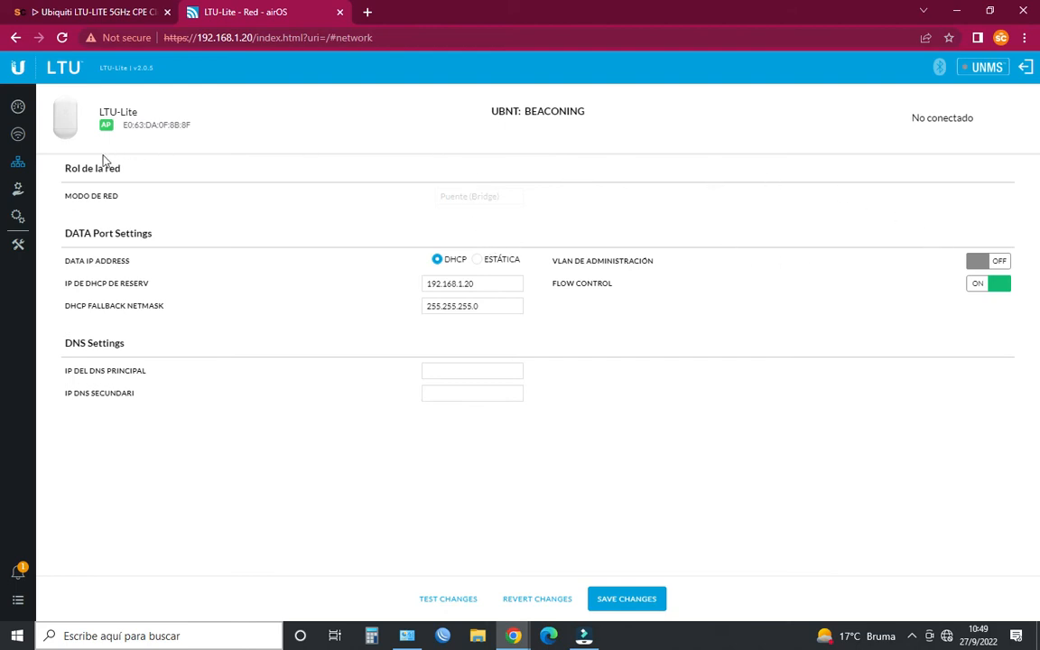
- Replace the security key in the wireless settings and save the changes, accepting that they apply to the local device only
left_click(19, 133)
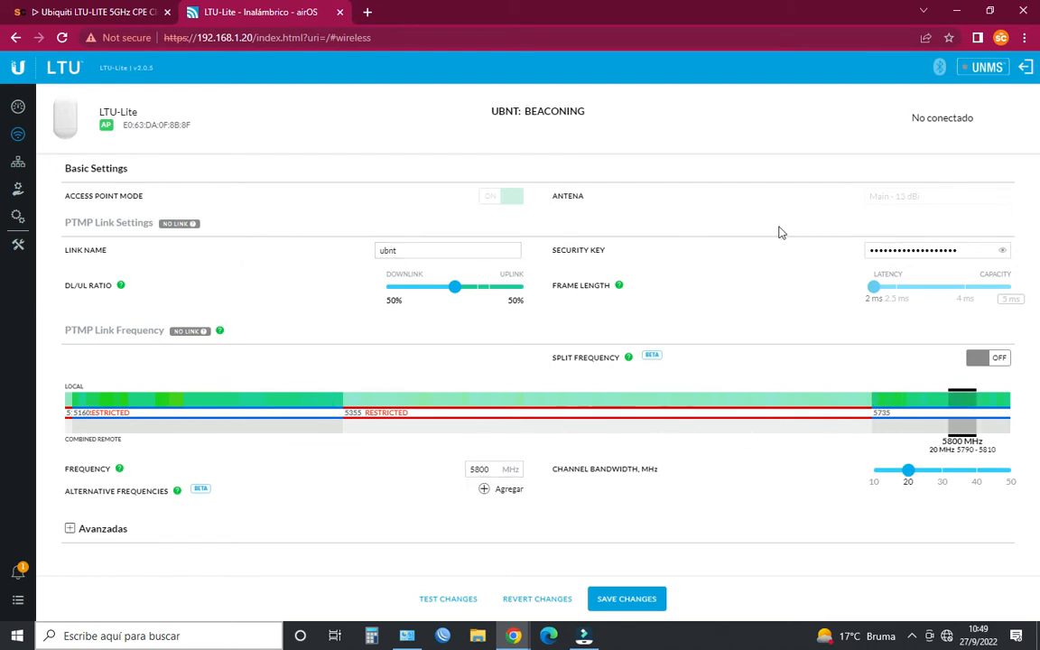
left_click(977, 253)
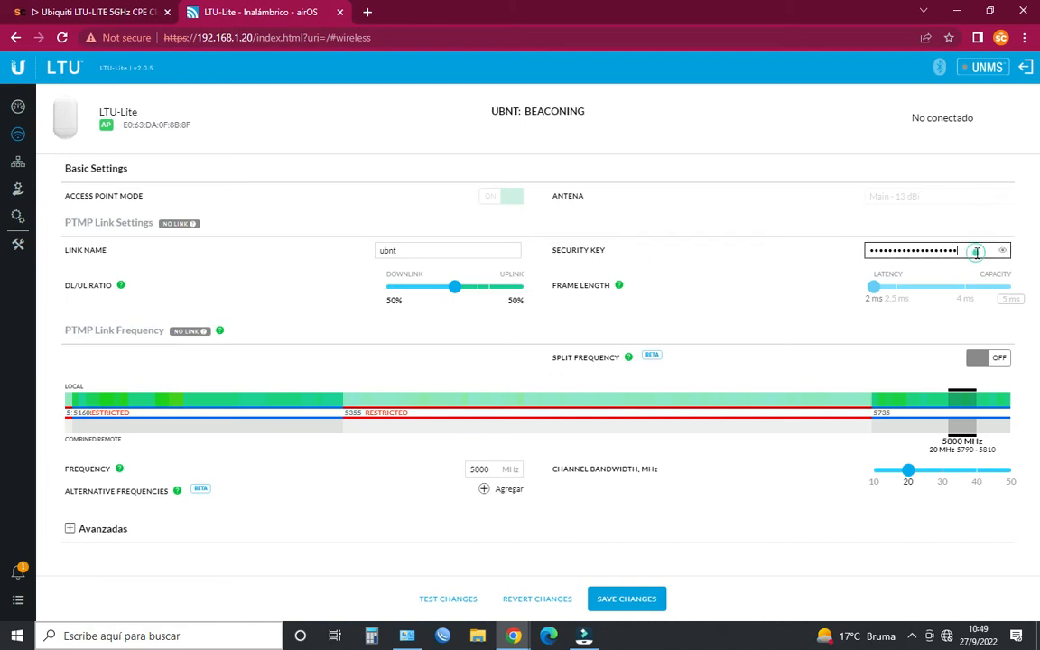
key("BackSpace")
key("BackSpace")
key("BackSpace")
key("BackSpace")
key("BackSpace")
key("BackSpace")
key("BackSpace")
key("BackSpace")
key("BackSpace")
key("BackSpace")
key("BackSpace")
key("BackSpace")
key("BackSpace")
key("BackSpace")
key("BackSpace")
key("BackSpace")
key("BackSpace")
key("BackSpace")
key("BackSpace")
key("BackSpace")
type("12345678")
left_click(623, 598)
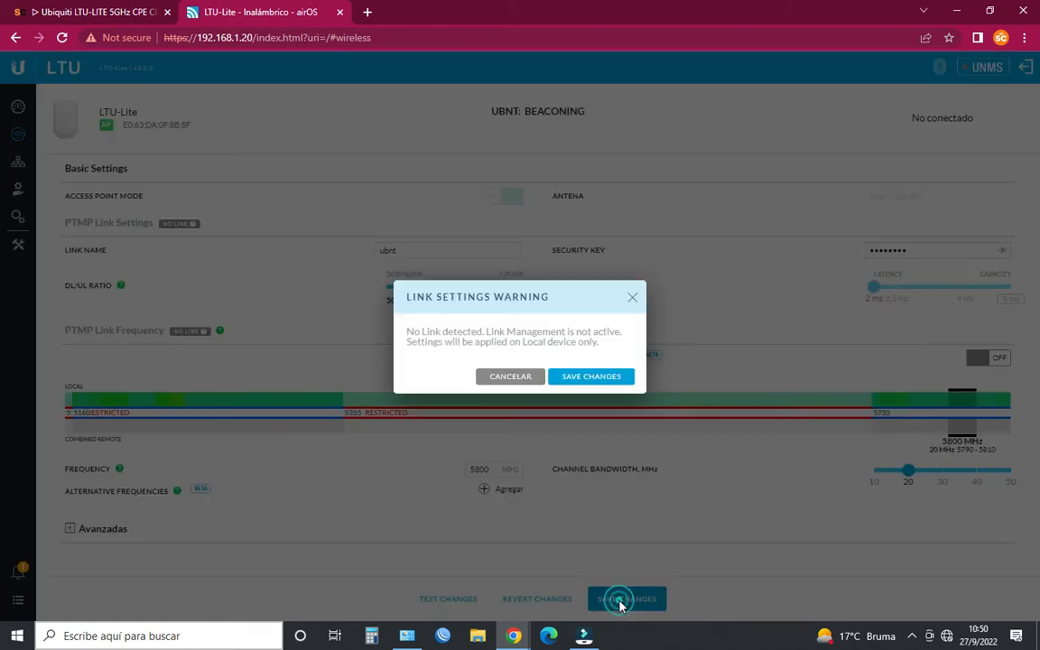
left_click(597, 378)
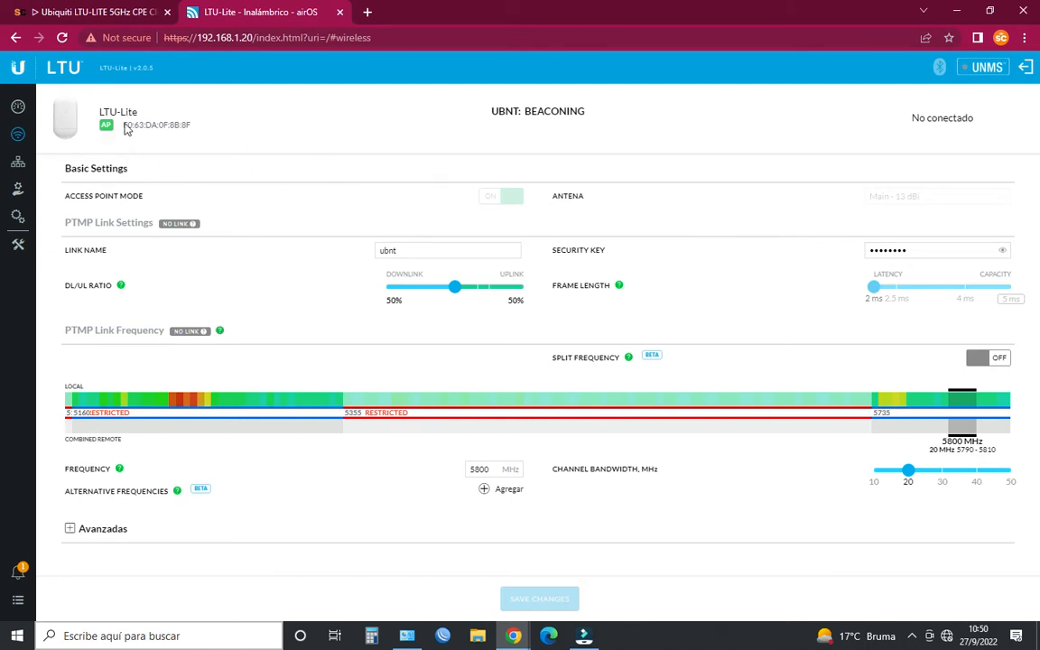
- Shorten the page address to the device's base address 192.168.1.20 and load its dashboard
double_click(417, 38)
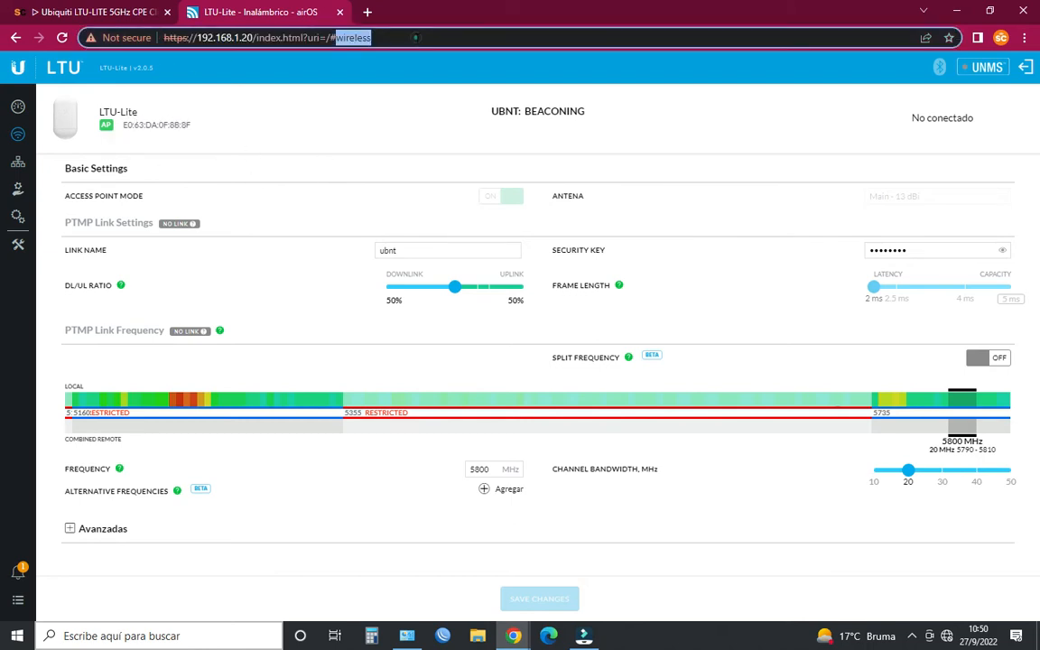
key("BackSpace")
key("BackSpace")
key("BackSpace")
key("BackSpace")
key("BackSpace")
key("BackSpace")
key("BackSpace")
key("BackSpace")
key("BackSpace")
key("BackSpace")
key("BackSpace")
key("BackSpace")
key("BackSpace")
key("BackSpace")
key("BackSpace")
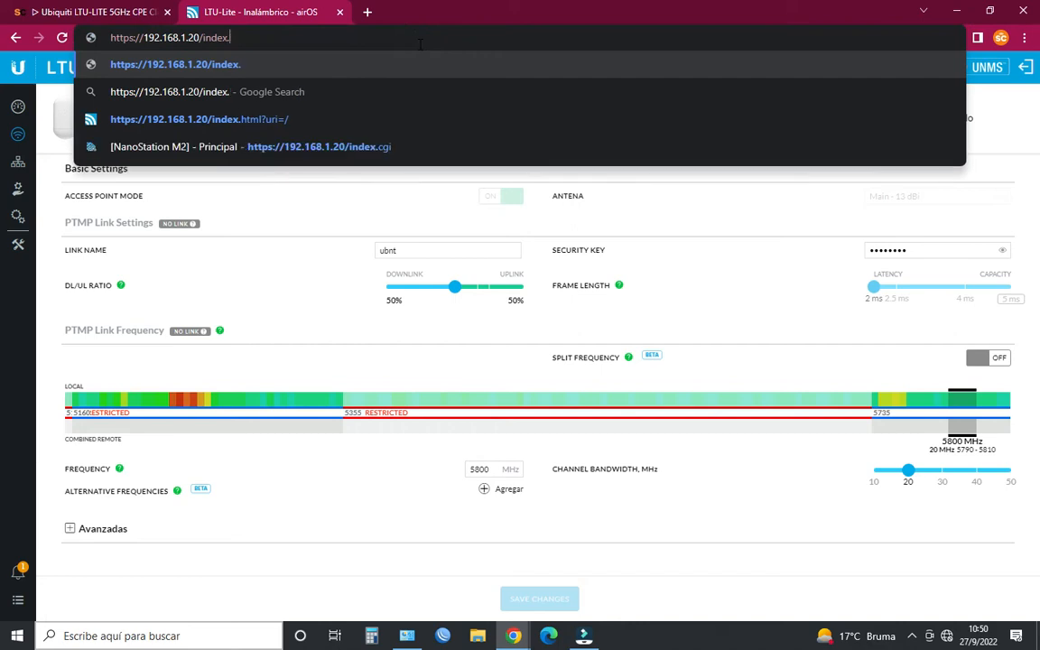
key("BackSpace")
key("BackSpace")
key("BackSpace")
key("BackSpace")
key("Return")
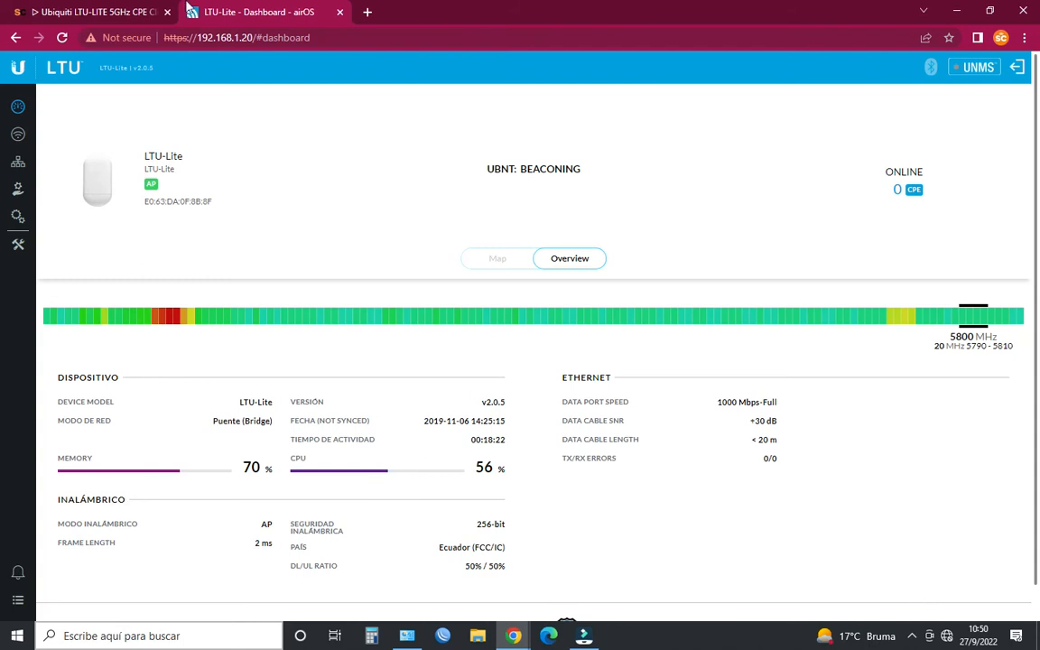
- Replace the access point's dashboard tab with a new tab and go to 192.168.1.20
left_click(367, 12)
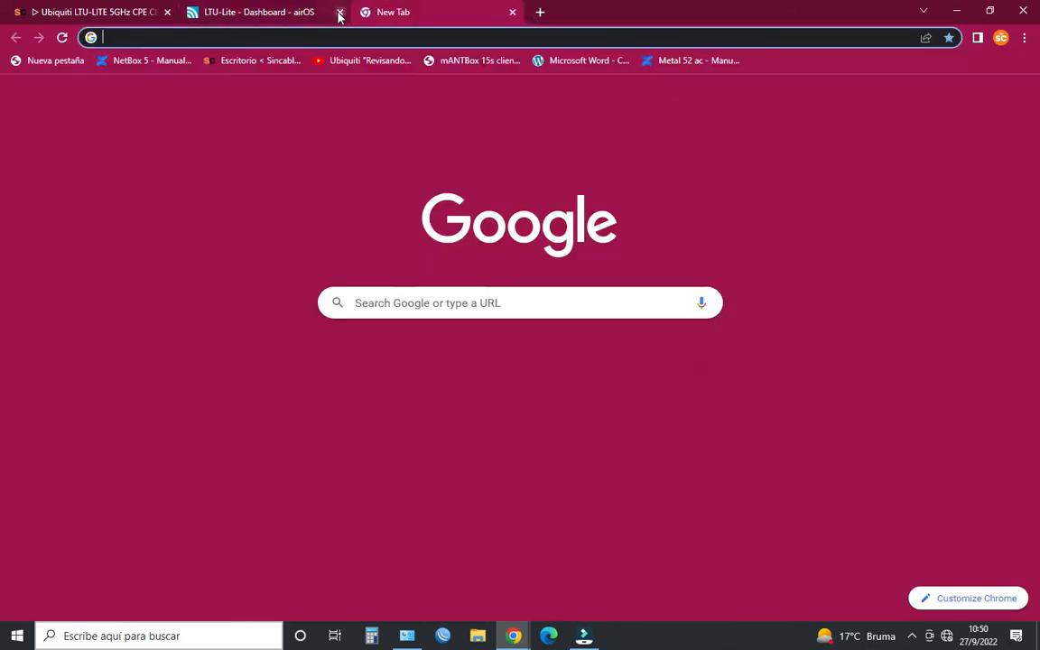
left_click(340, 12)
left_click(269, 39)
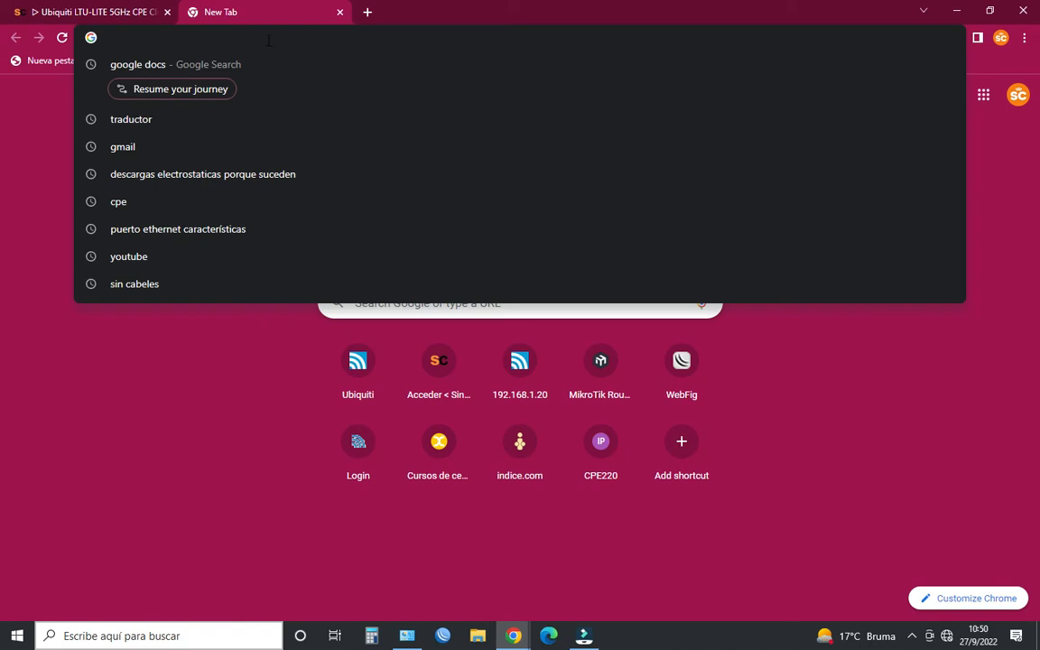
type("1")
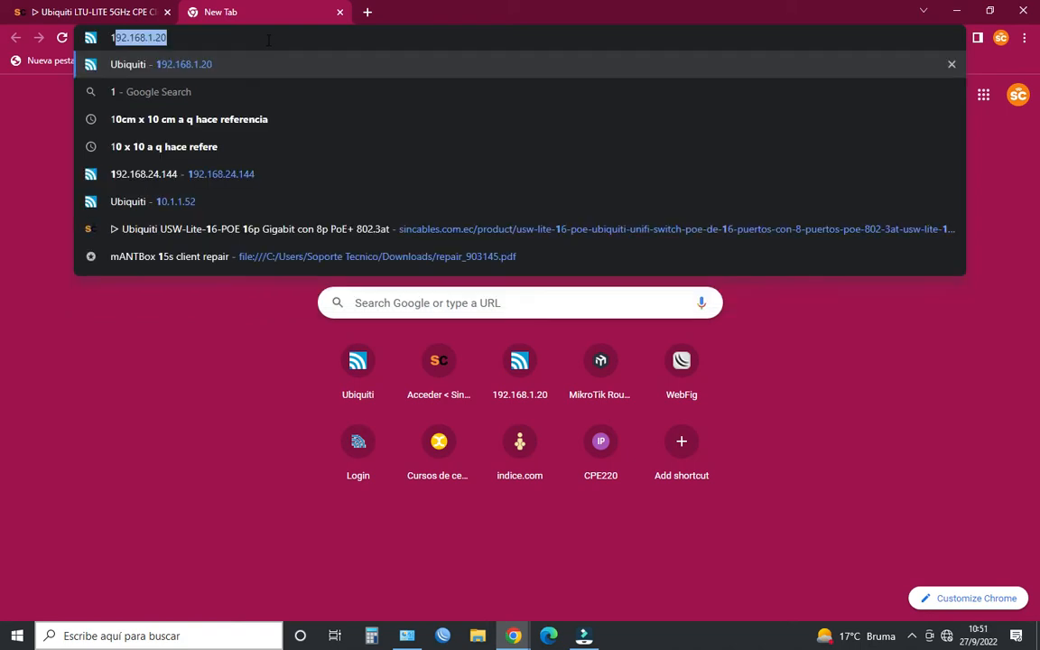
type("92.168.1.20")
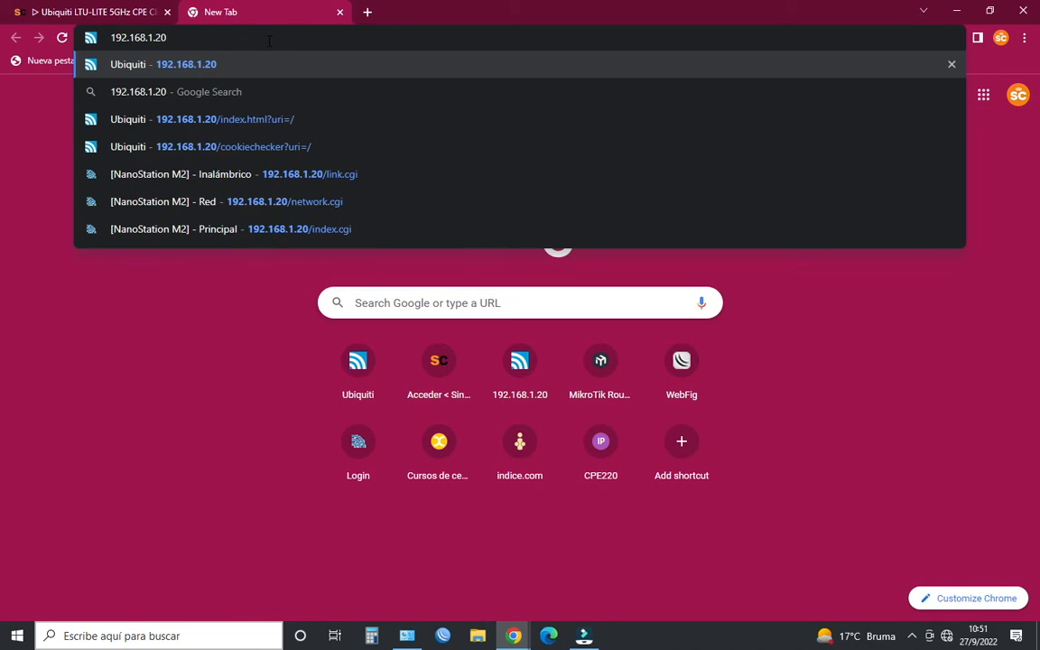
key("Return")
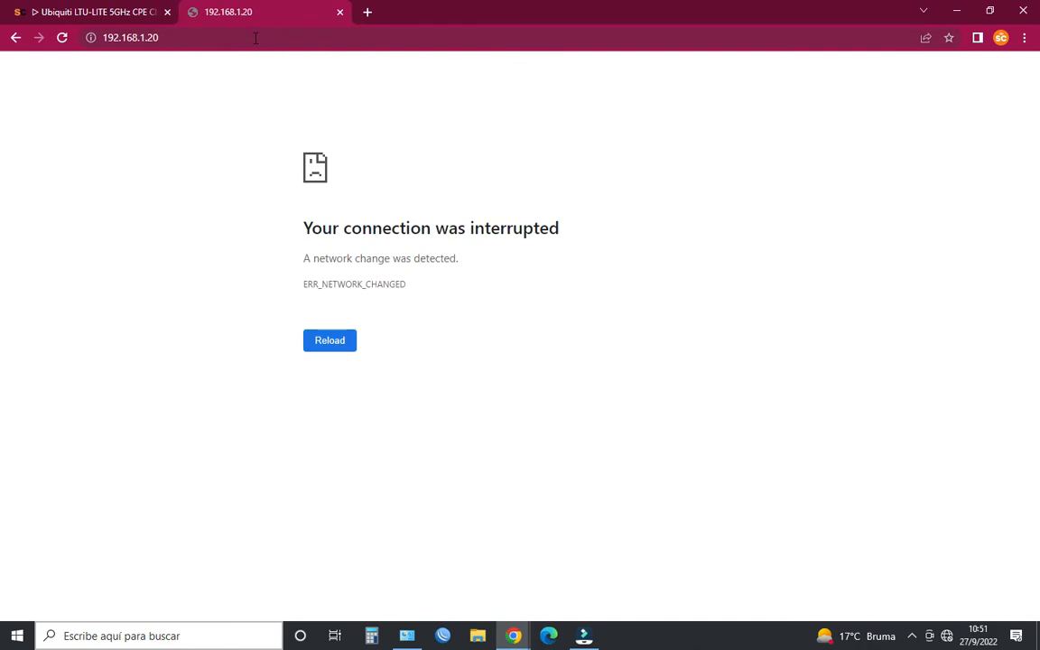
- Retry loading 192.168.1.20 in the same tab
left_click(247, 37)
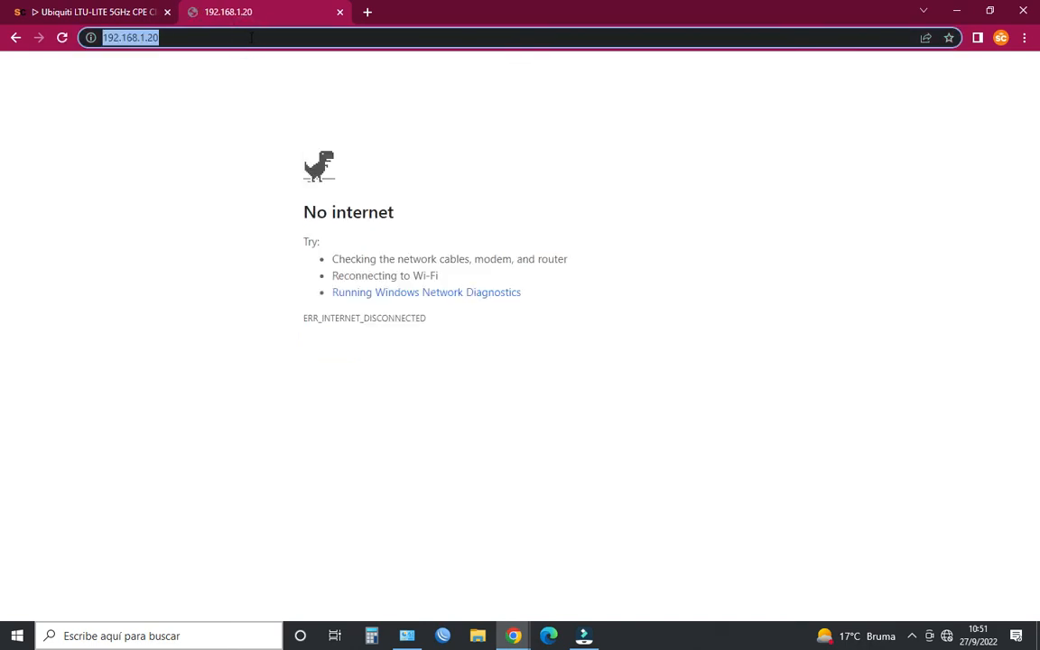
key("Return")
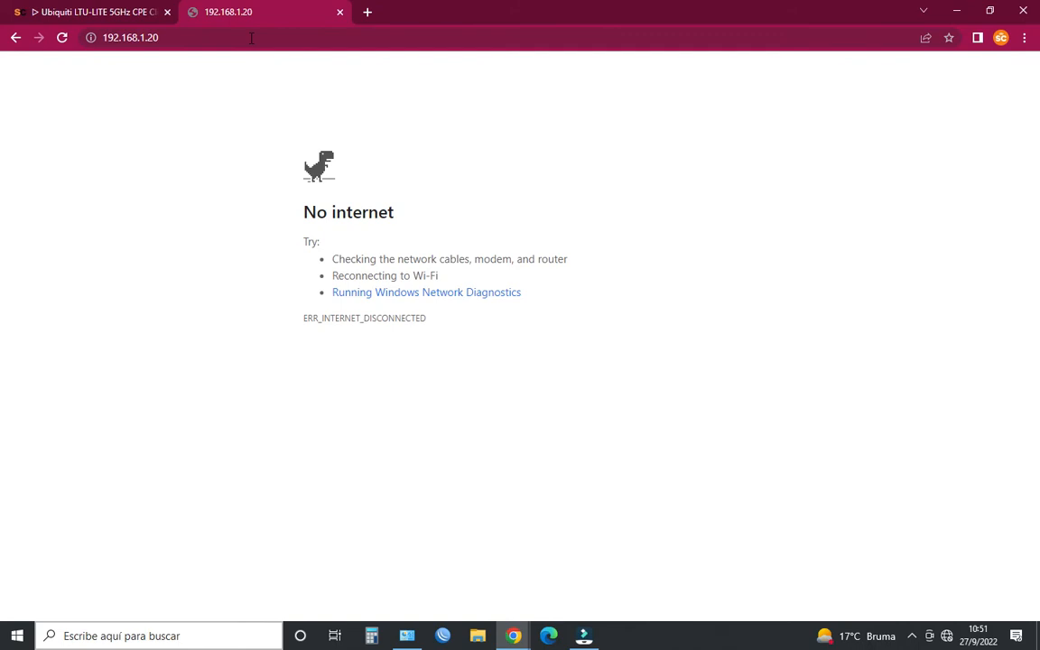
left_click(255, 38)
key("Return")
left_click(255, 37)
key("Return")
- Check the Ethernet adapter's Internet Protocol Version 4 settings in the Windows network connections, then return to the browser
left_click(407, 636)
right_click(839, 423)
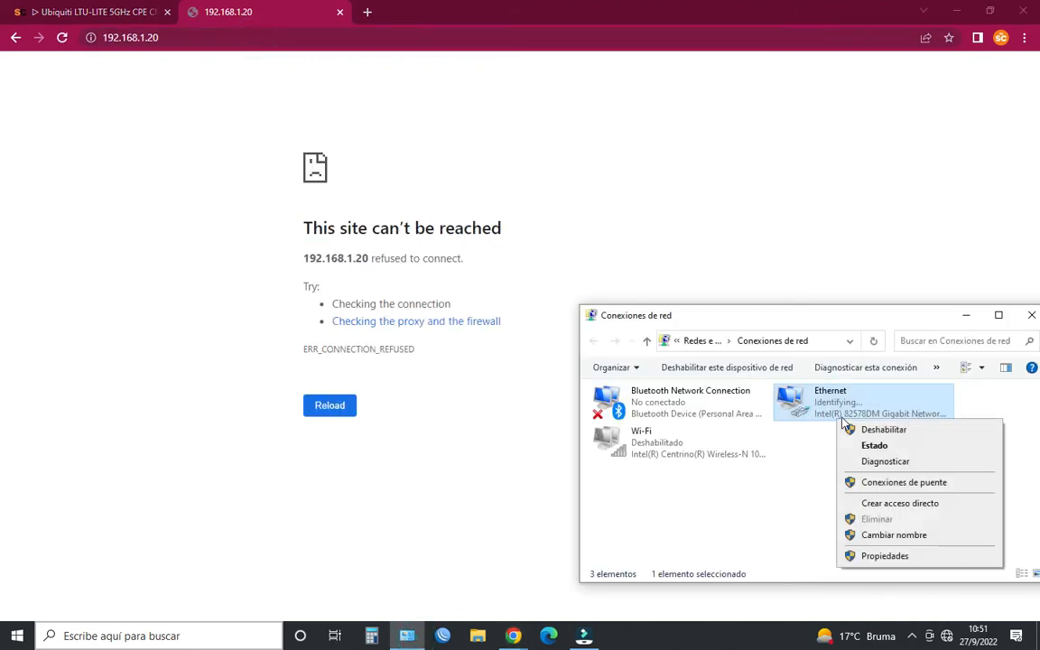
left_click(916, 562)
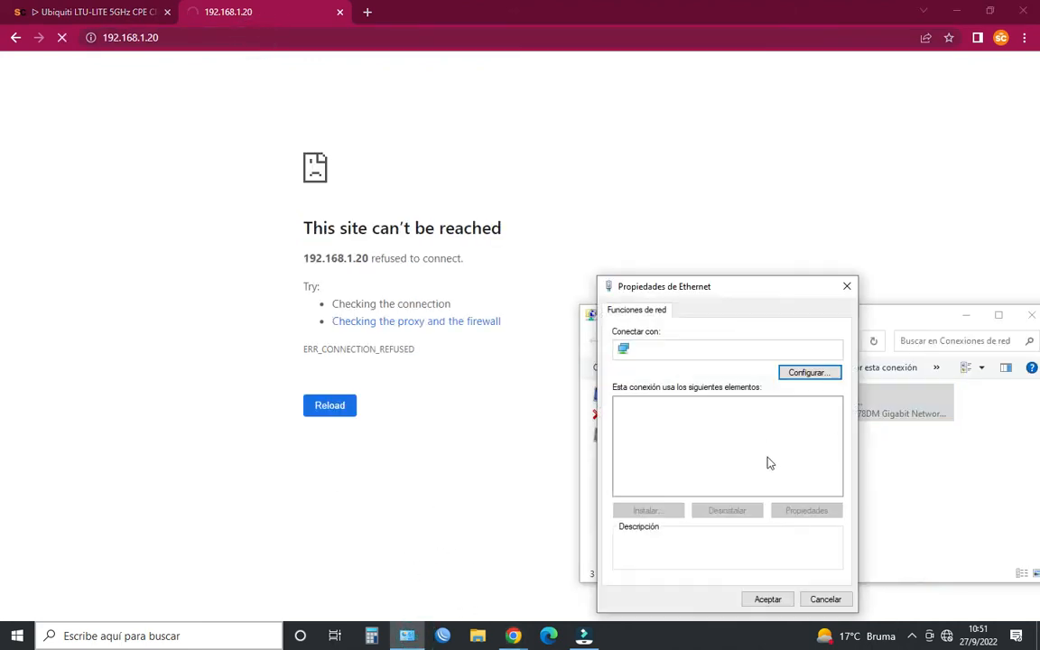
left_click(723, 453)
left_click(807, 512)
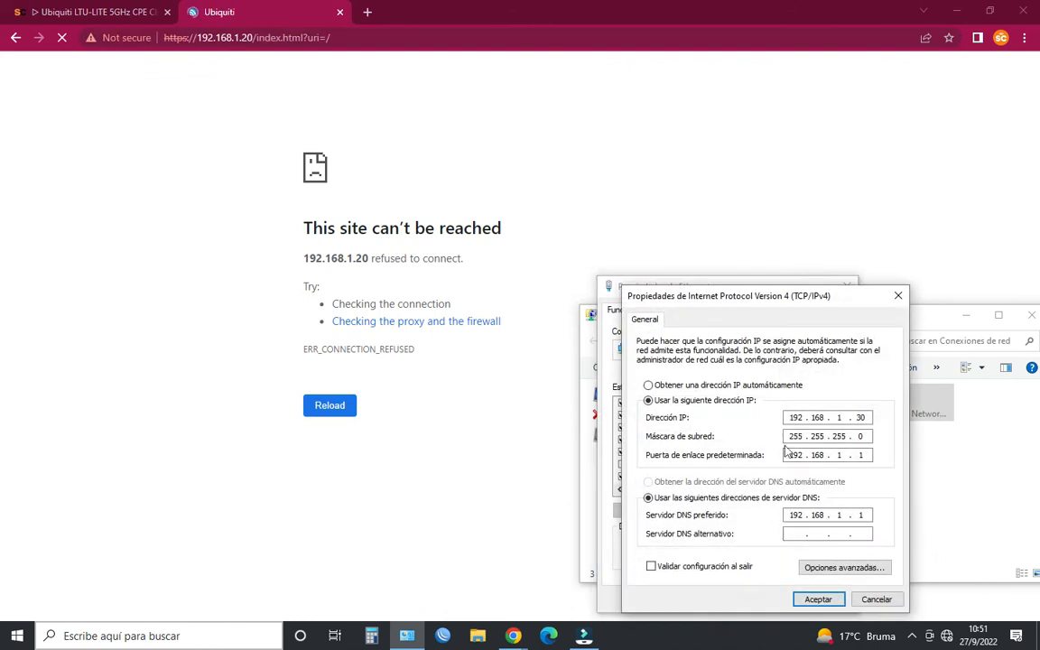
left_click(807, 592)
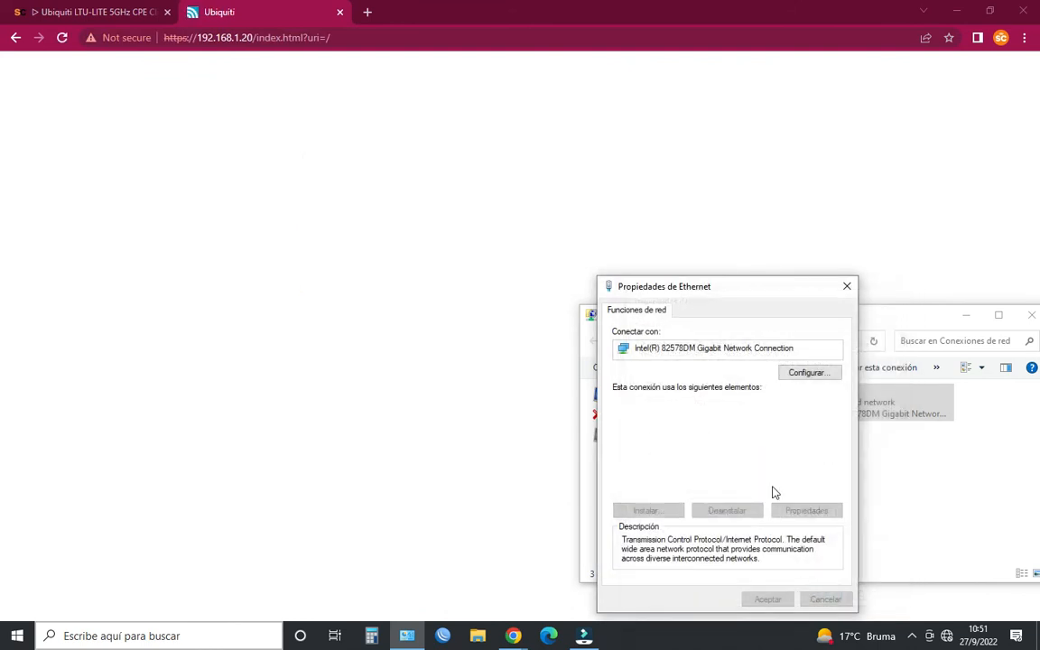
left_click(847, 288)
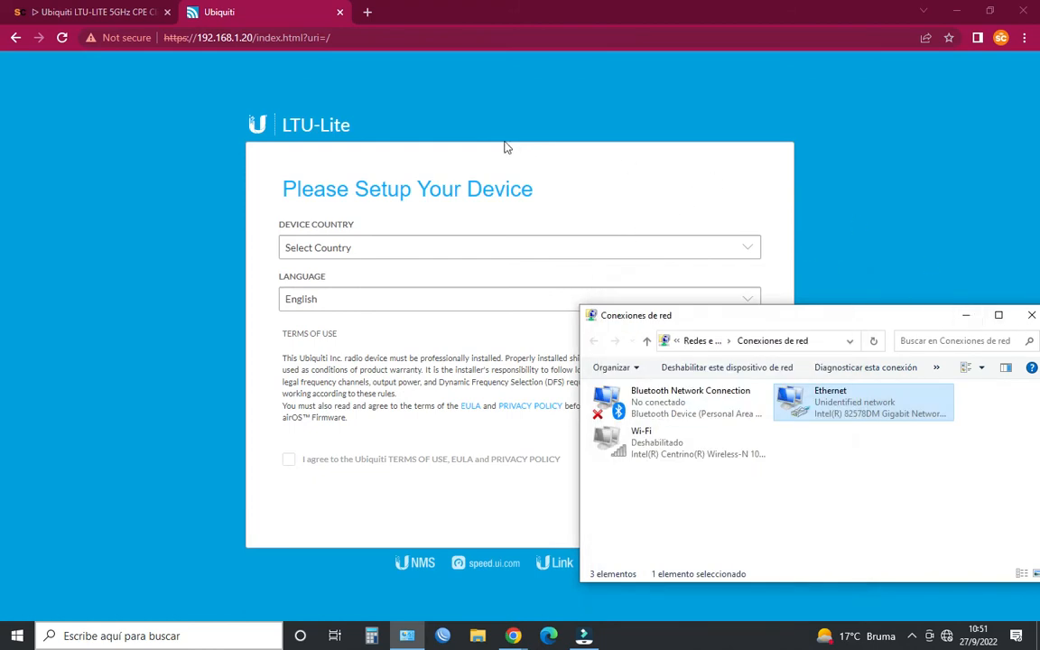
left_click(968, 318)
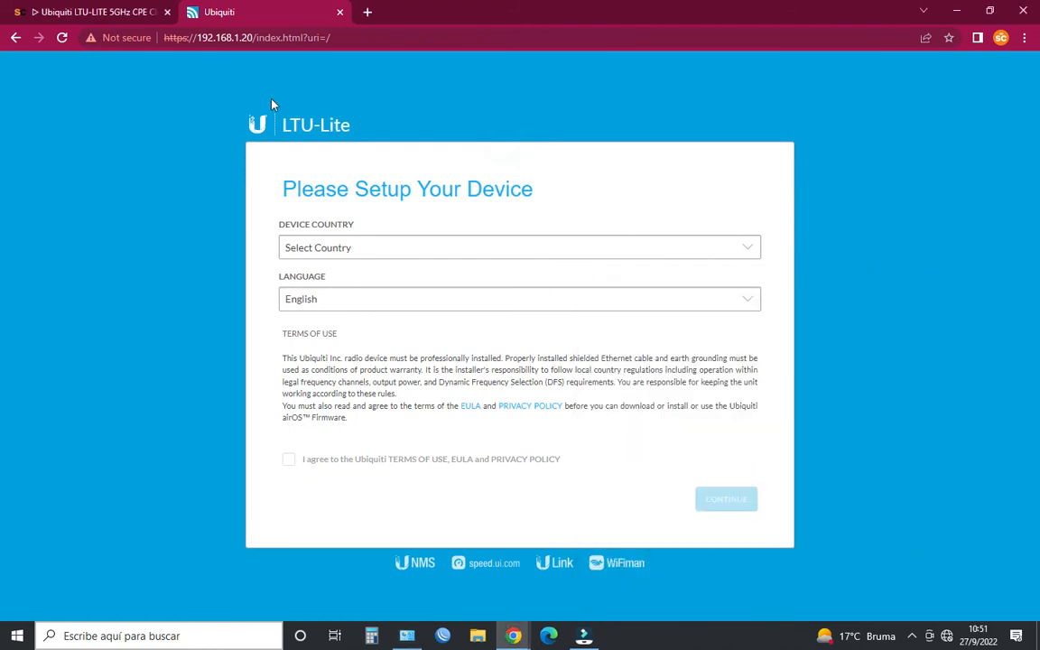
- Select Ecuador as the device country on the setup page while the language is English
left_click(395, 248)
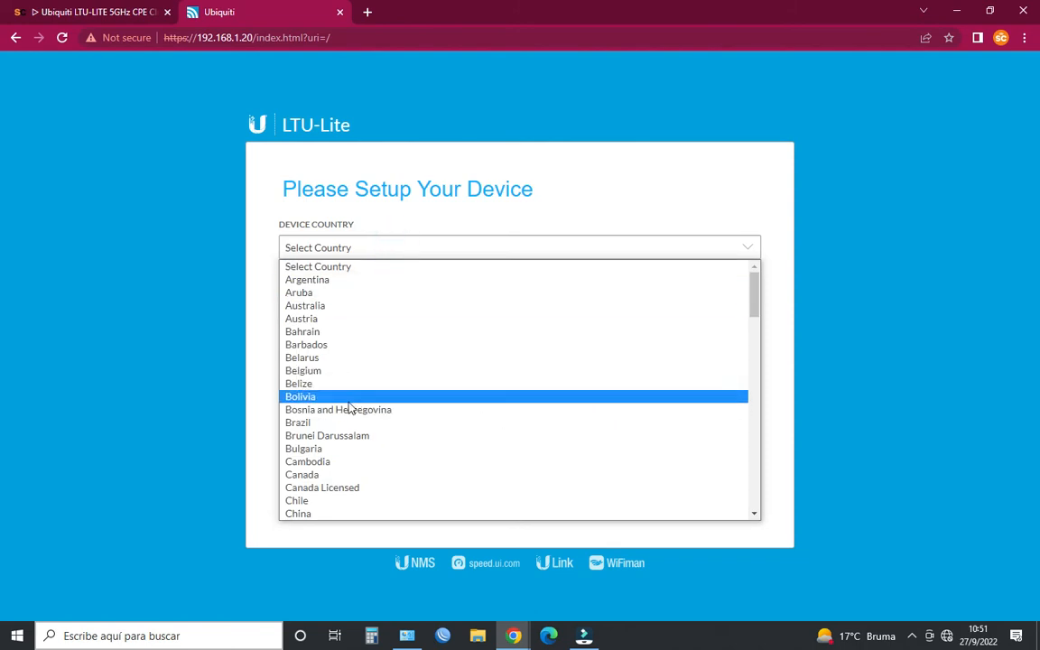
scroll(354, 420, "down", 3)
scroll(342, 405, "up", 3)
scroll(336, 390, "down", 3)
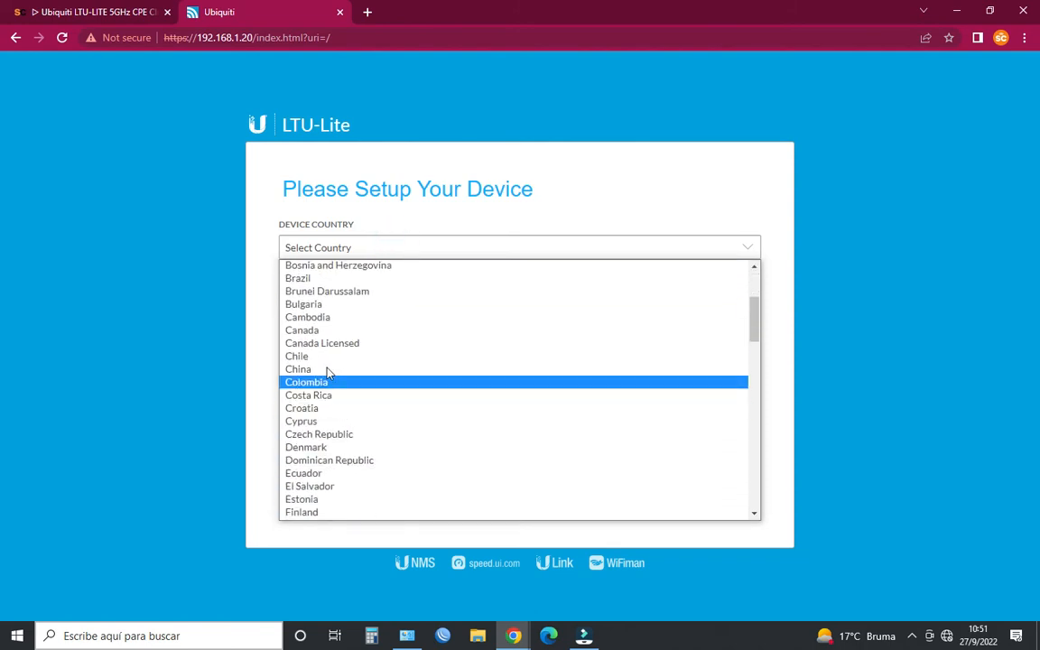
left_click(340, 476)
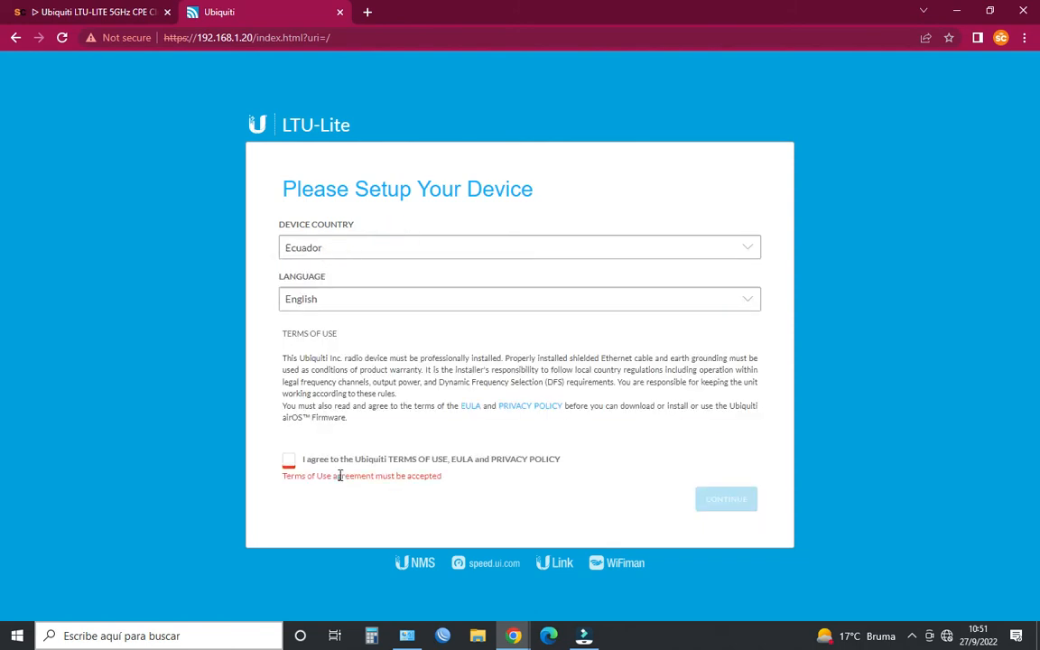
- Set the setup page's language to Español and accept the terms of use
left_click(341, 305)
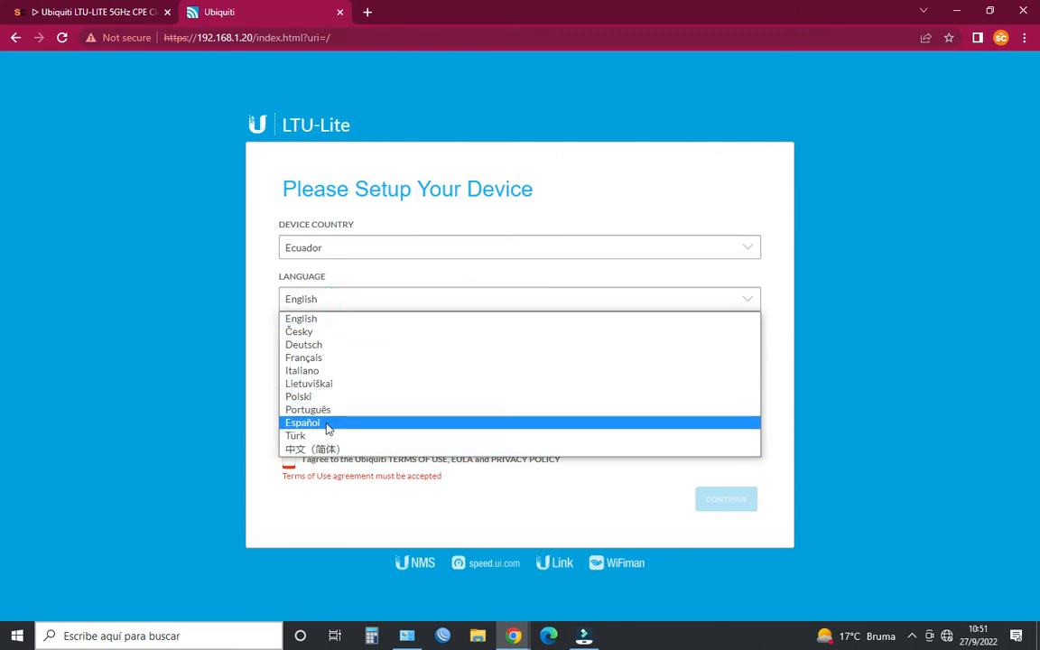
left_click(328, 429)
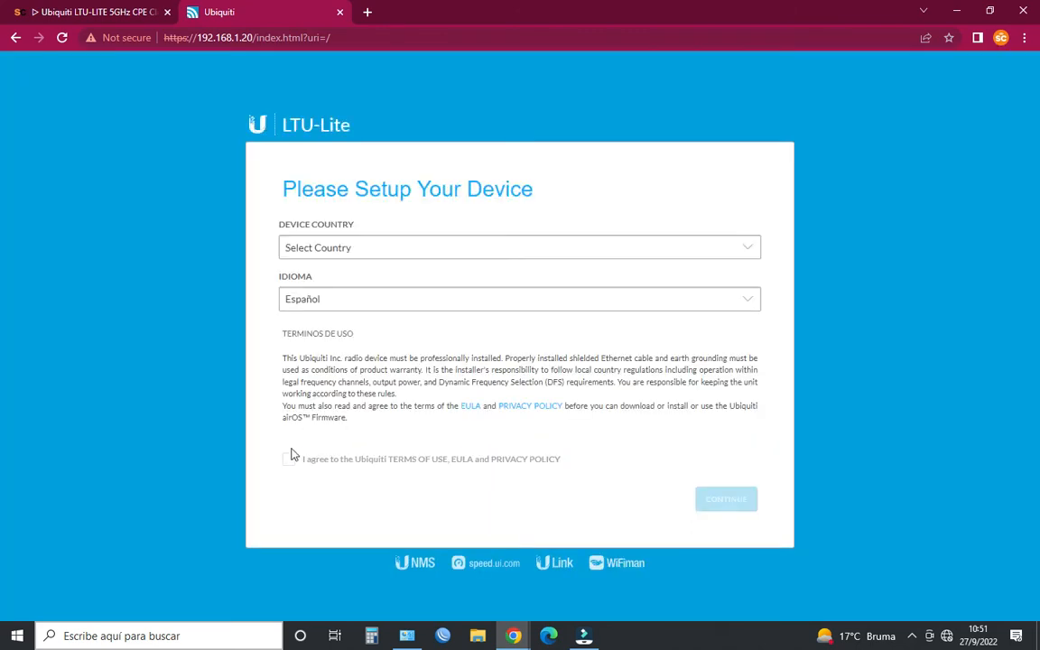
left_click(290, 459)
- Choose Ecuador as the device country and continue to the device's dashboard
left_click(354, 236)
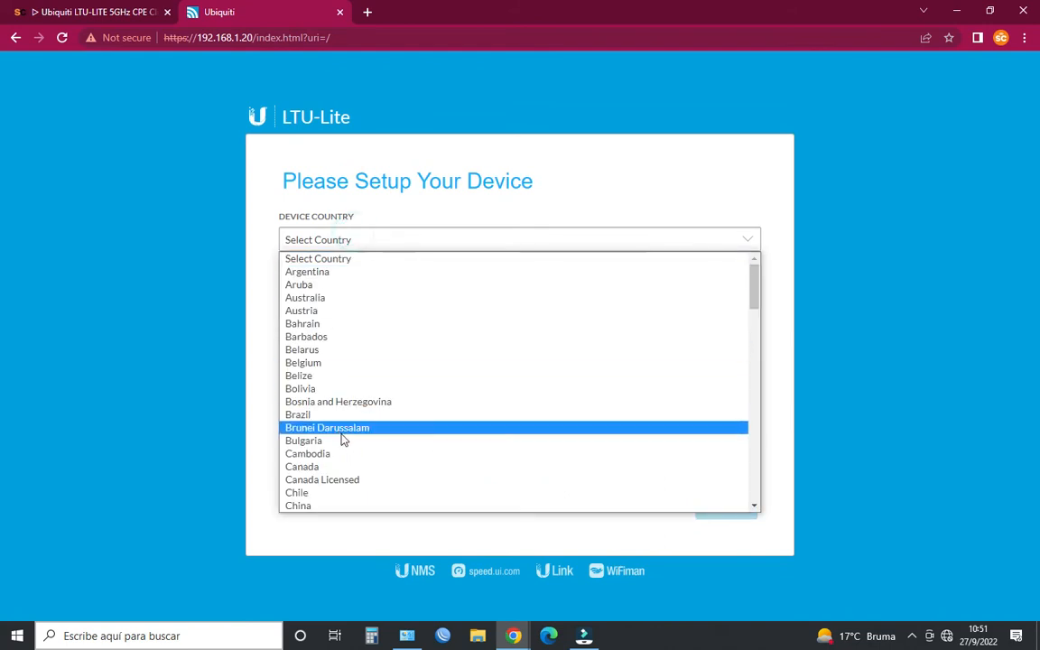
scroll(344, 440, "down", 3)
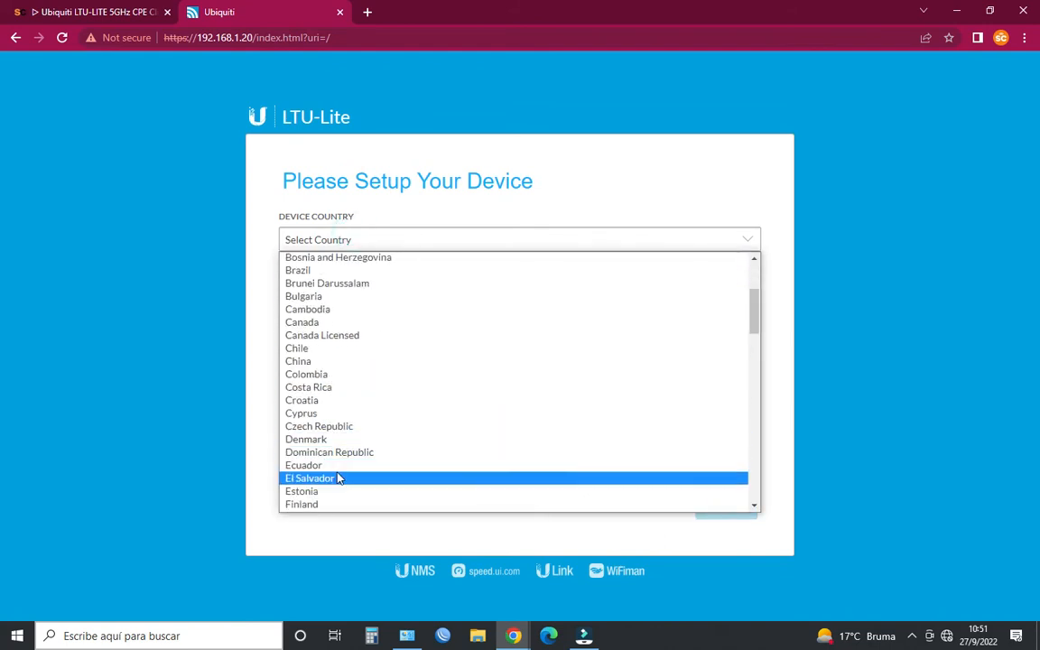
left_click(336, 466)
left_click(746, 502)
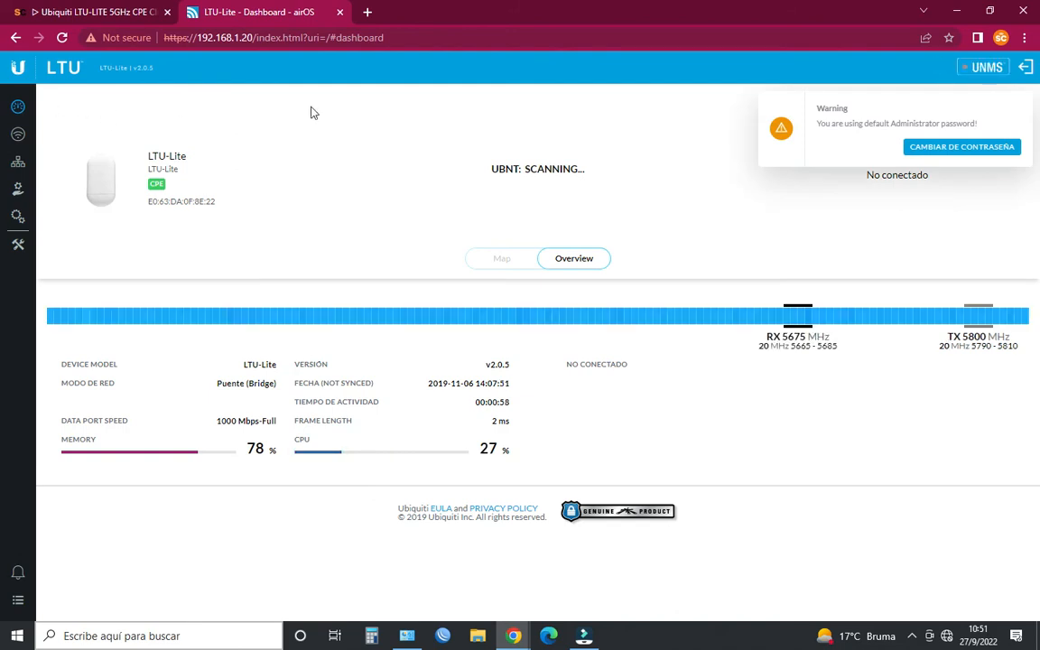
- Start changing the default administrator password from the dashboard warning and enter the current password
left_click(962, 148)
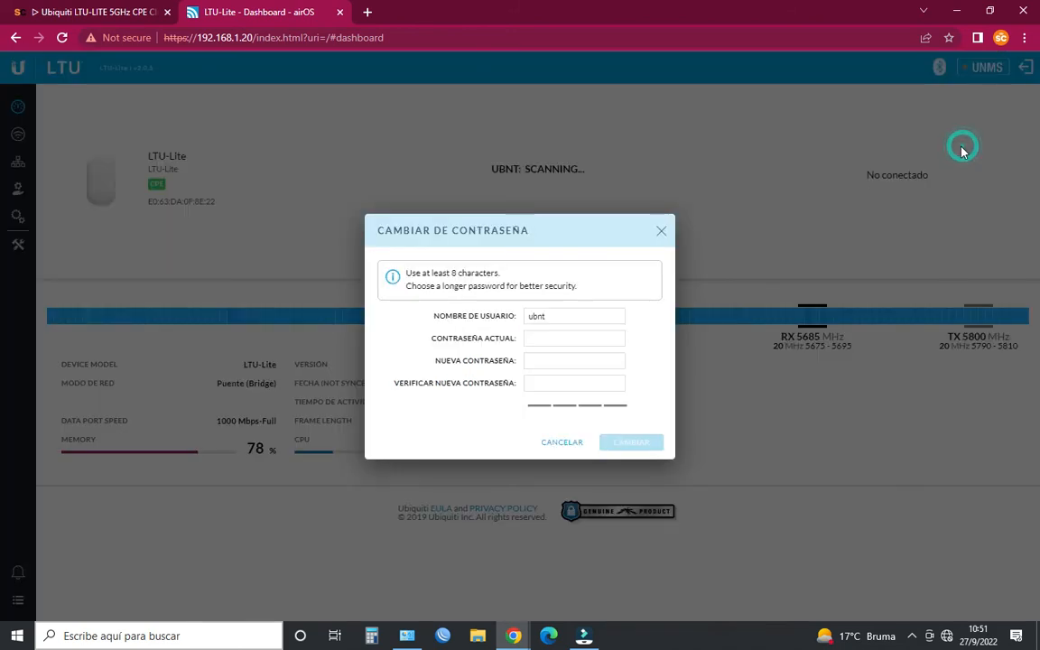
left_click(549, 339)
type("ubnt")
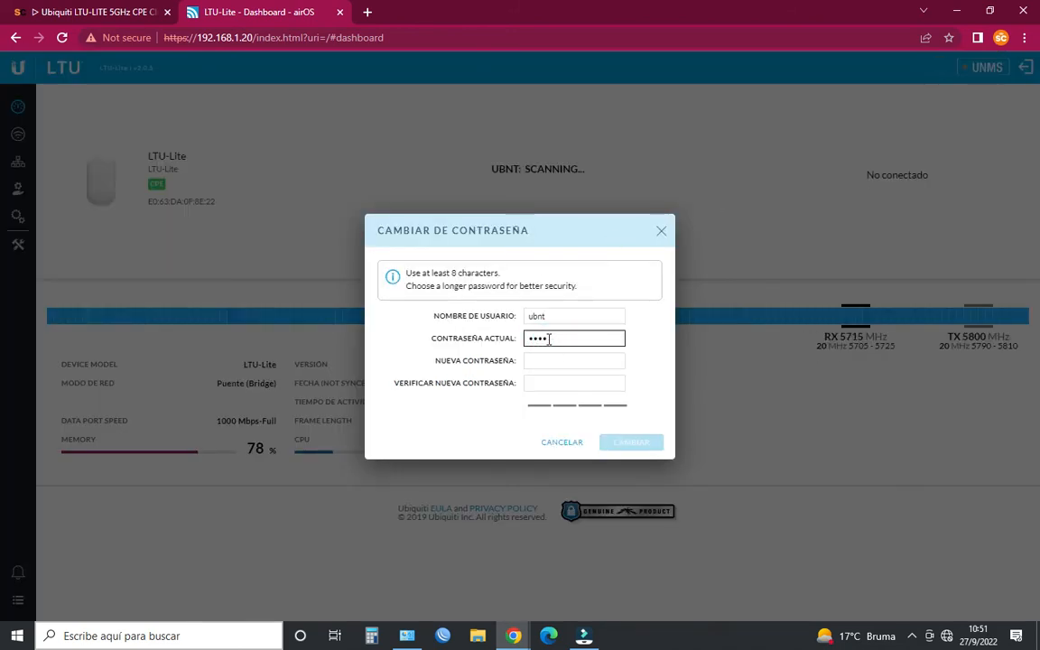
- Enter and verify a new administrator password, and apply the change
left_click(562, 357)
type("•")
key("BackSpace")
type("•")
key("BackSpace")
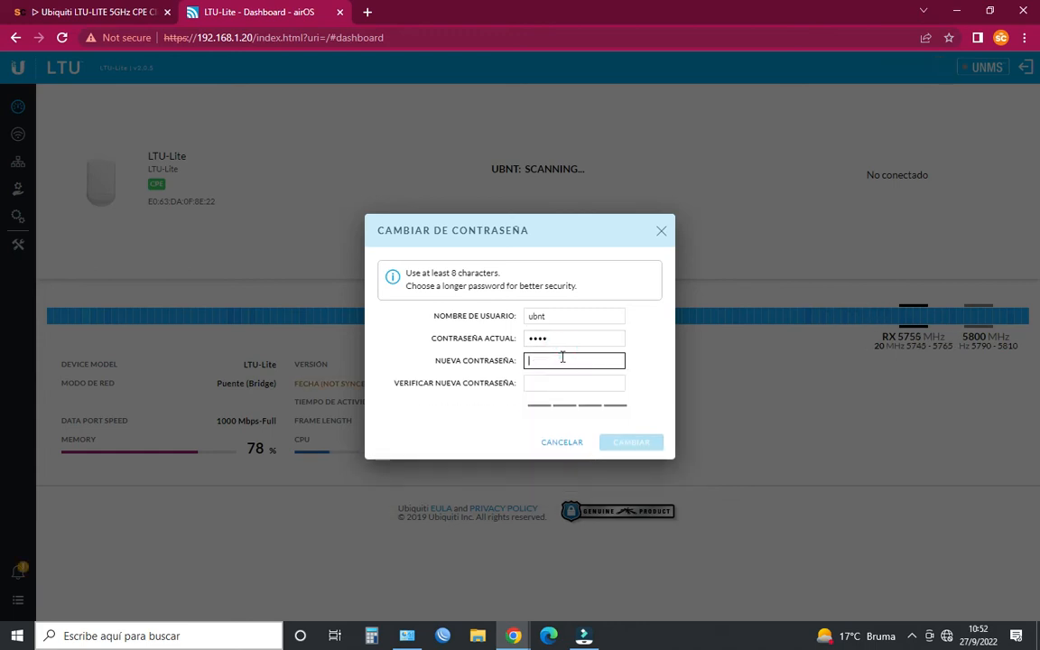
type("•")
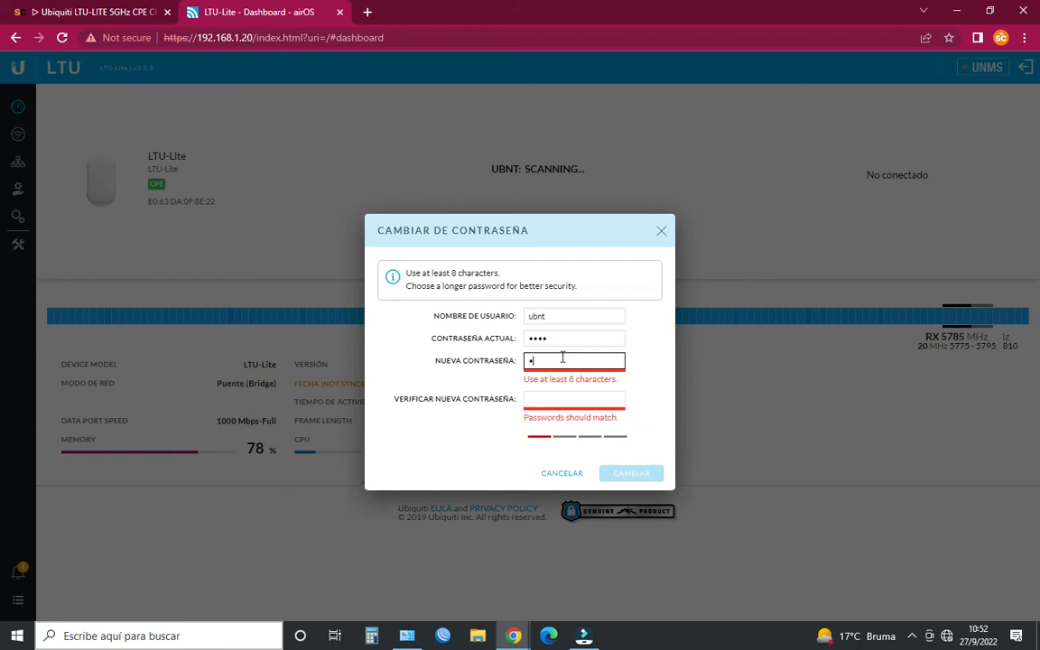
type("•••••••")
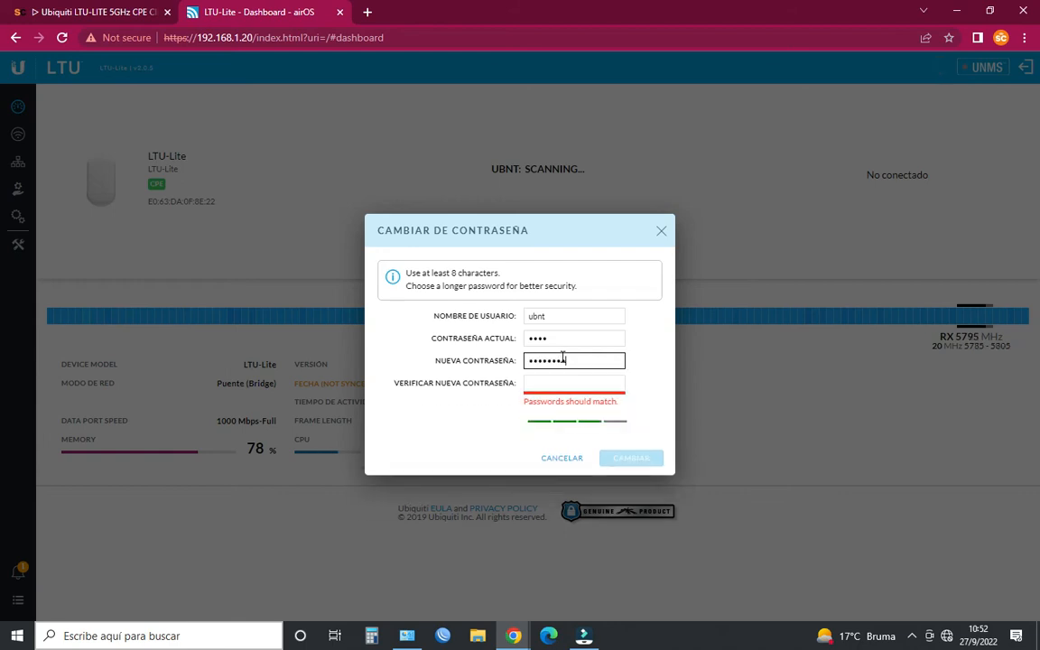
left_click(563, 379)
type("•••••••••")
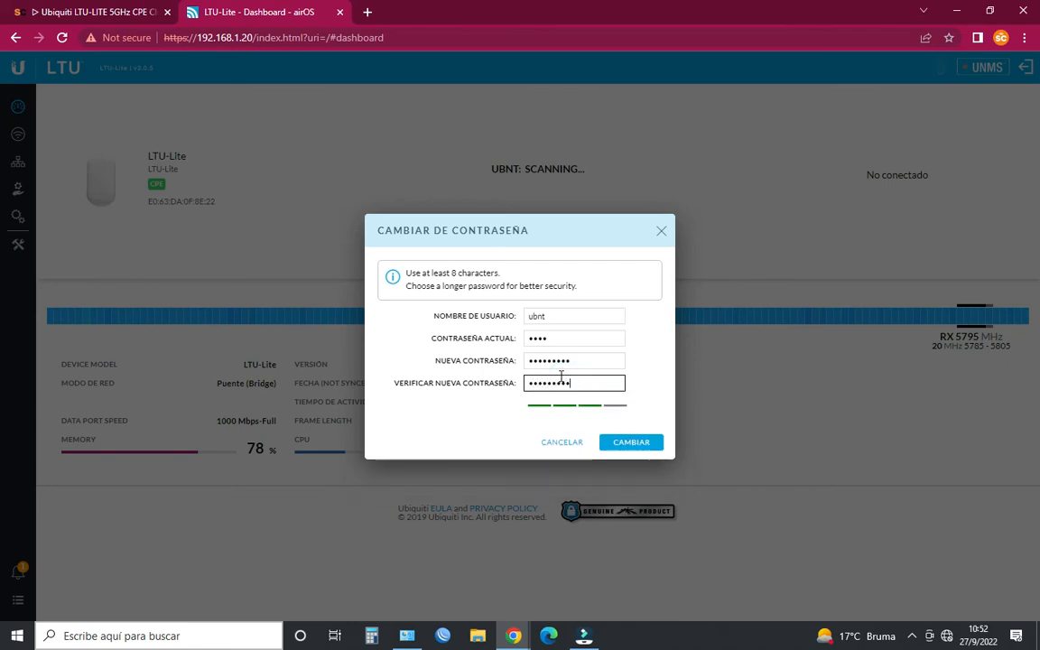
left_click(657, 457)
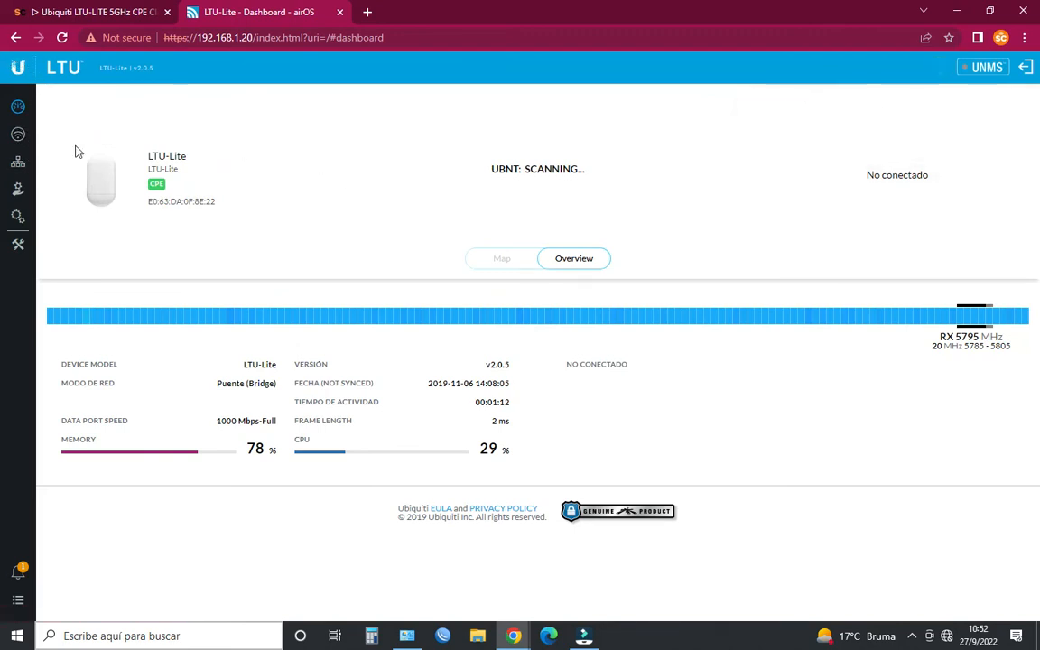
- Set the data port's IP address mode to DHCP in the network settings
left_click(26, 166)
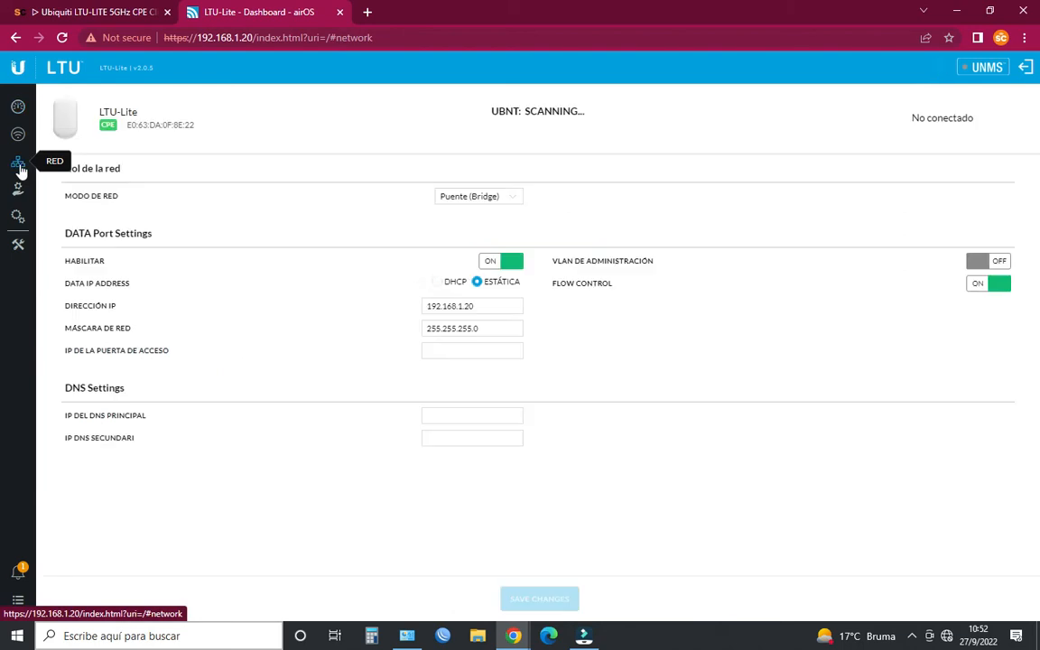
left_click(435, 286)
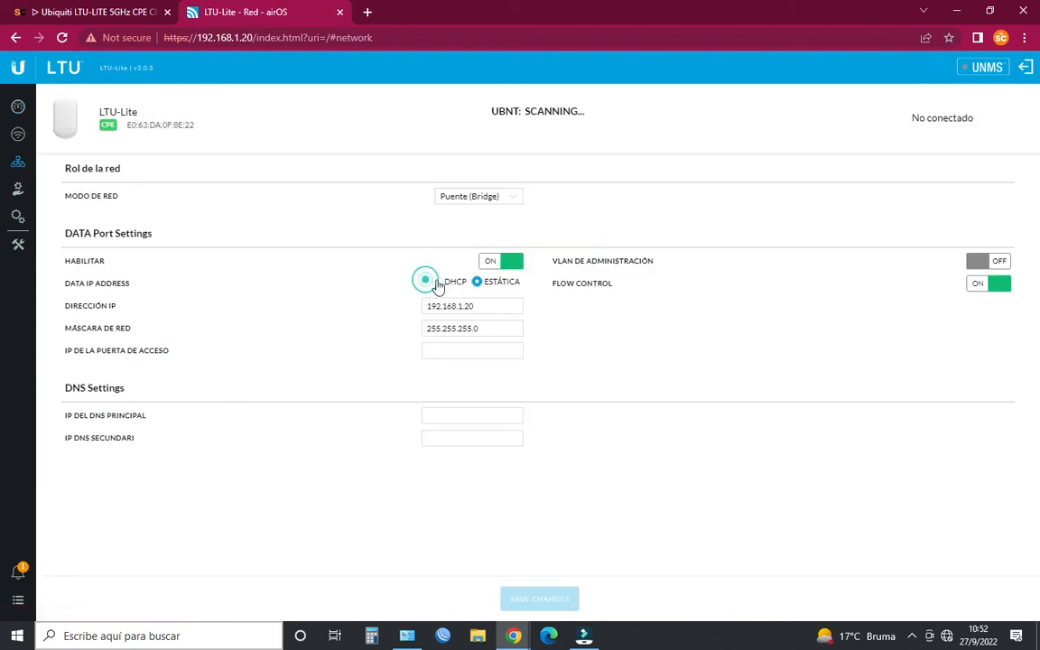
left_click(441, 286)
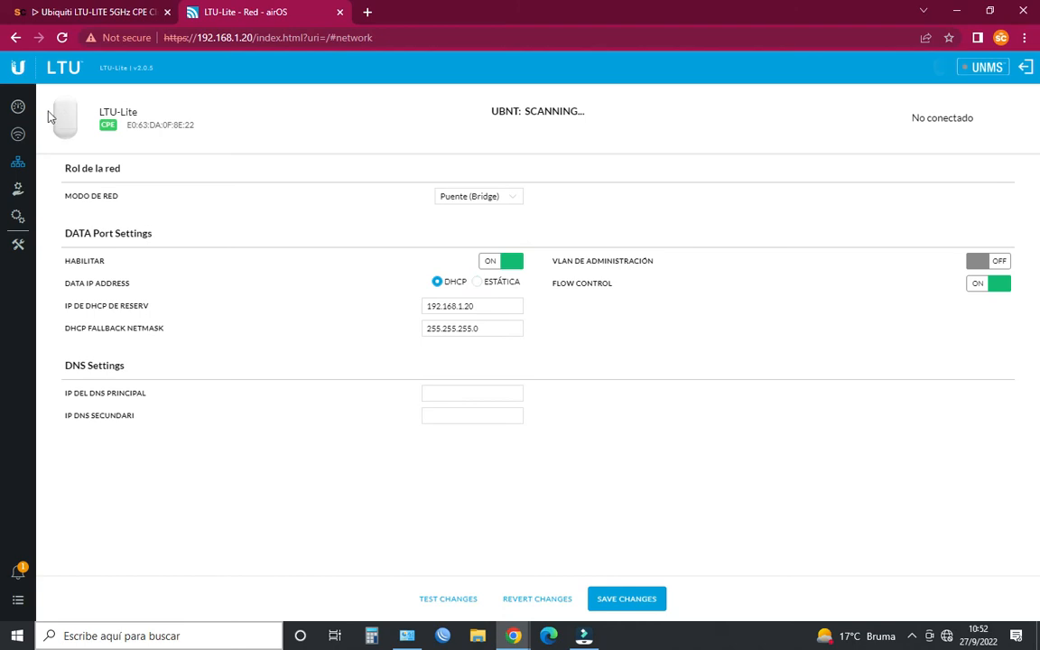
- Replace the wireless security key with the link's key and save the configuration changes
left_click(18, 133)
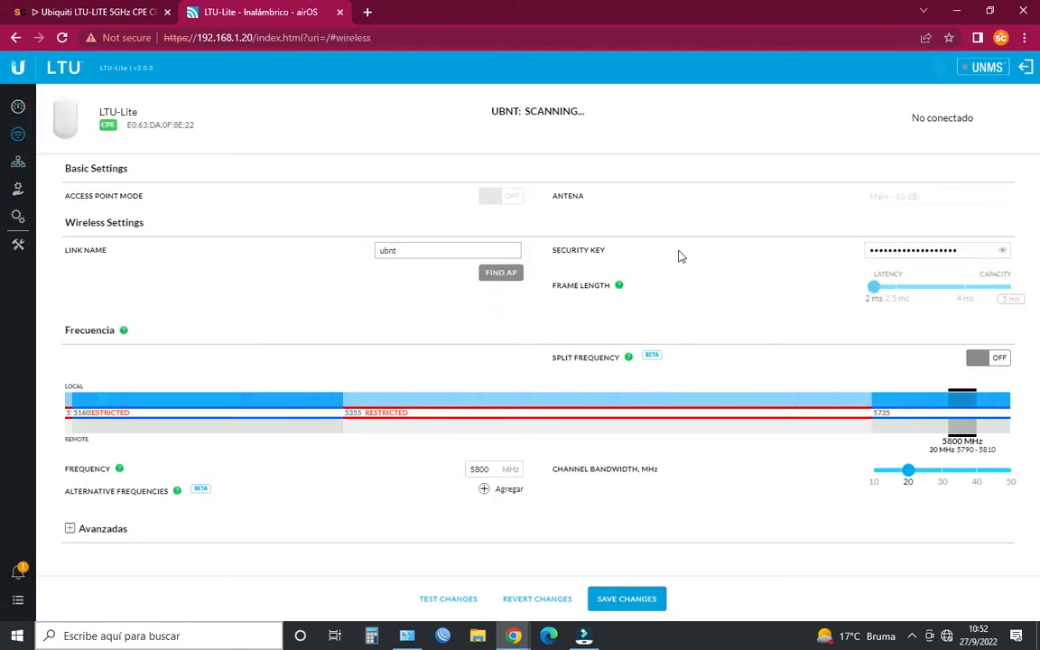
left_click(977, 250)
key("BackSpace")
key("BackSpace")
key("BackSpace")
key("BackSpace")
key("BackSpace")
key("BackSpace")
key("BackSpace")
key("BackSpace")
key("BackSpace")
key("BackSpace")
key("BackSpace")
key("BackSpace")
key("BackSpace")
key("BackSpace")
key("BackSpace")
key("BackSpace")
key("BackSpace")
key("BackSpace")
key("BackSpace")
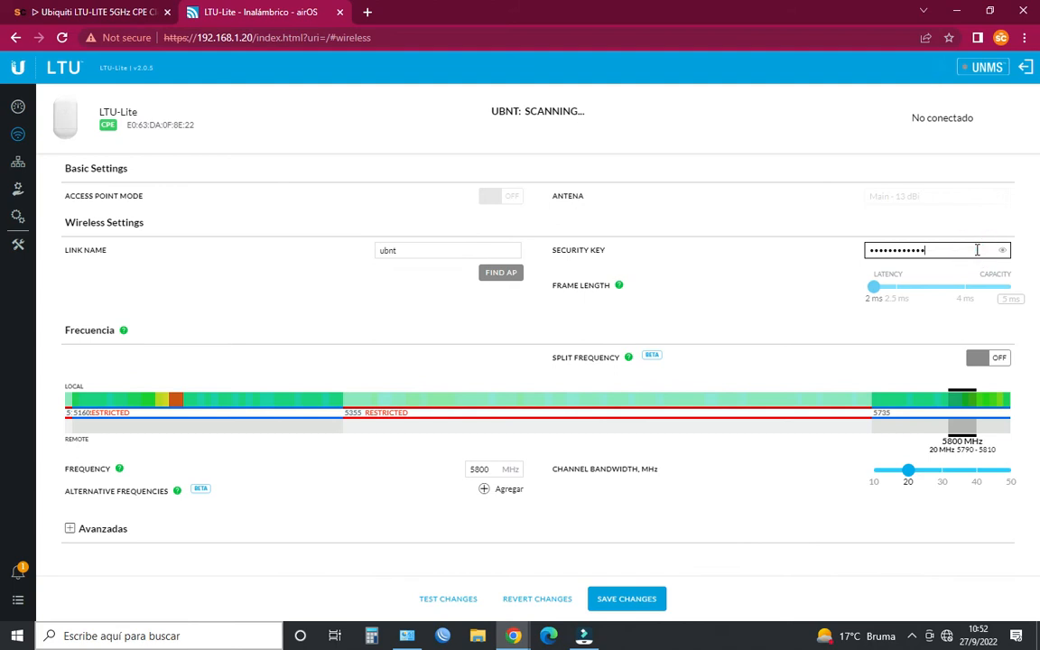
type("••••••••")
left_click(631, 602)
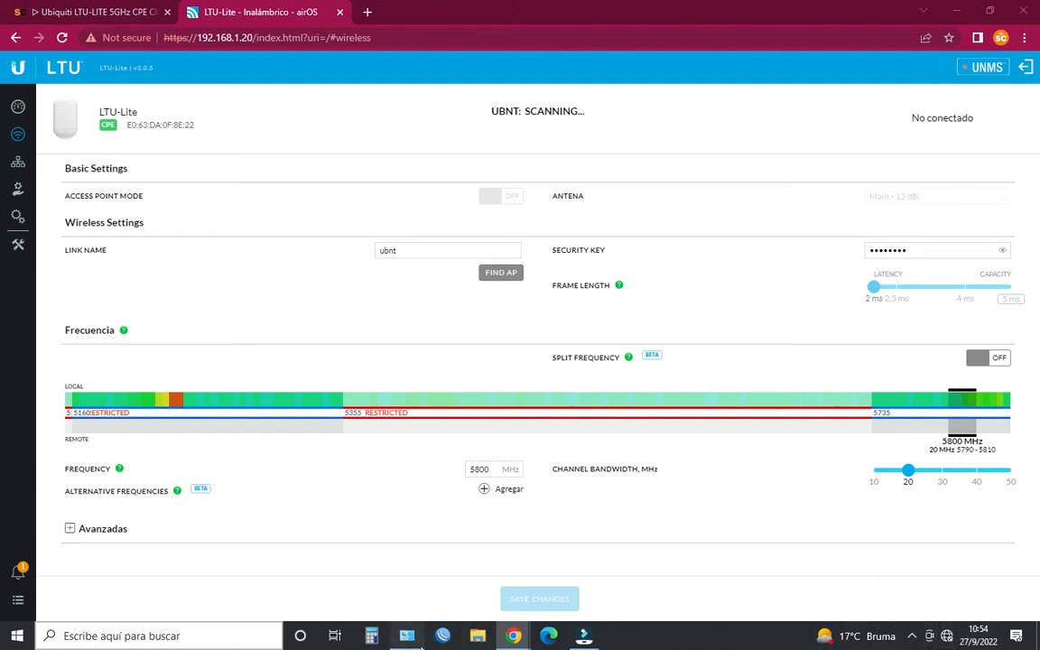
- Disable the Ethernet adapter and enable the Wi-Fi adapter in the Windows network connections
left_click(407, 636)
right_click(854, 409)
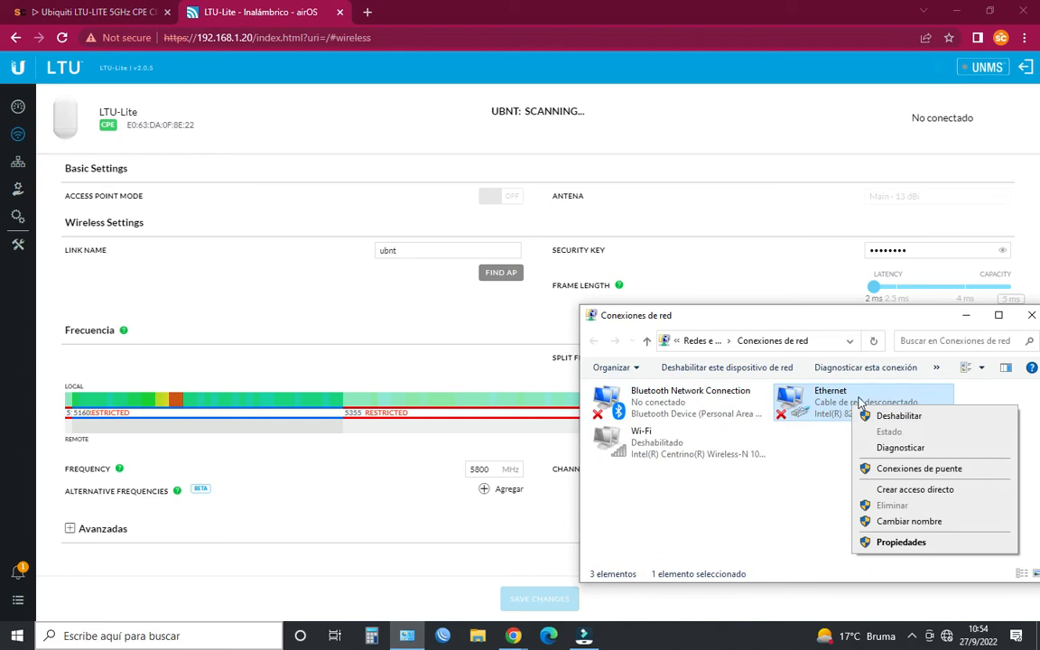
left_click(894, 421)
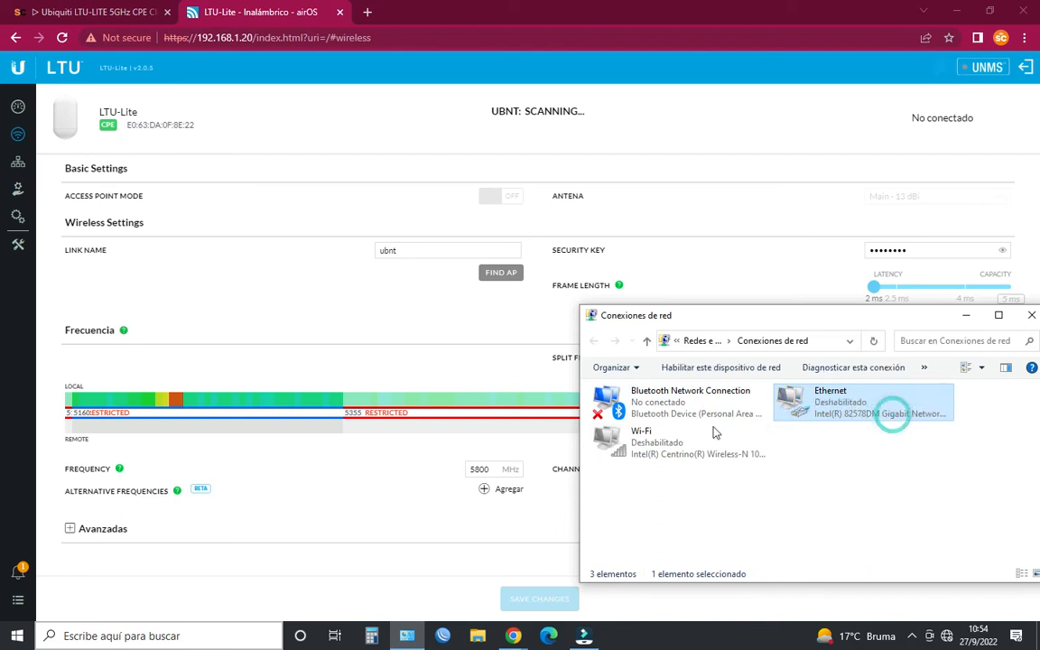
right_click(668, 448)
left_click(709, 456)
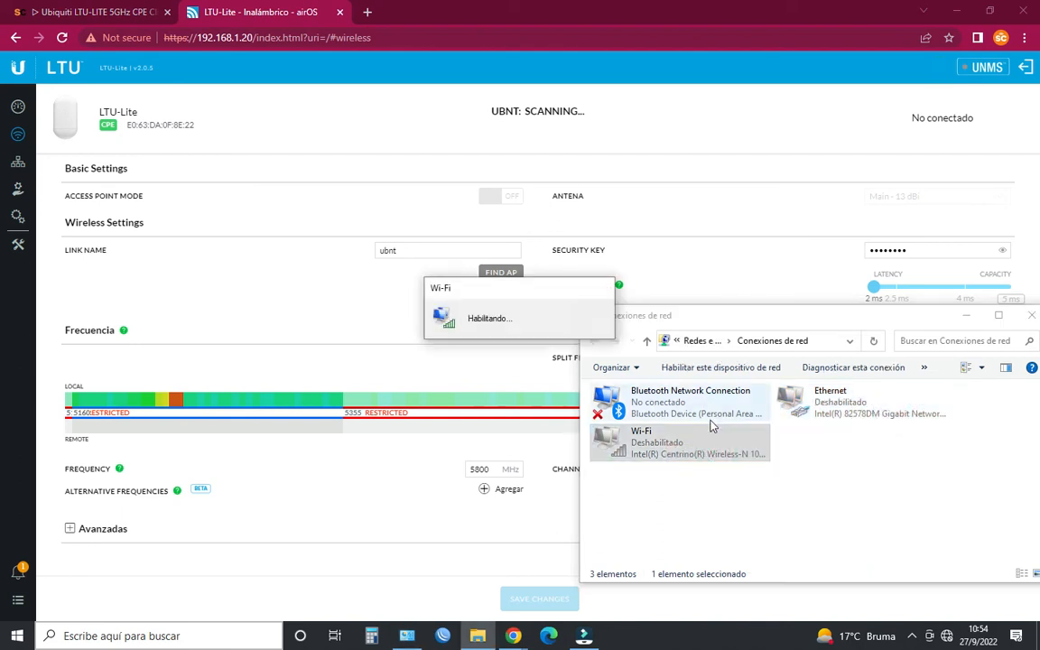
- Connect the computer to the Sincables-Test wireless network
left_click(947, 636)
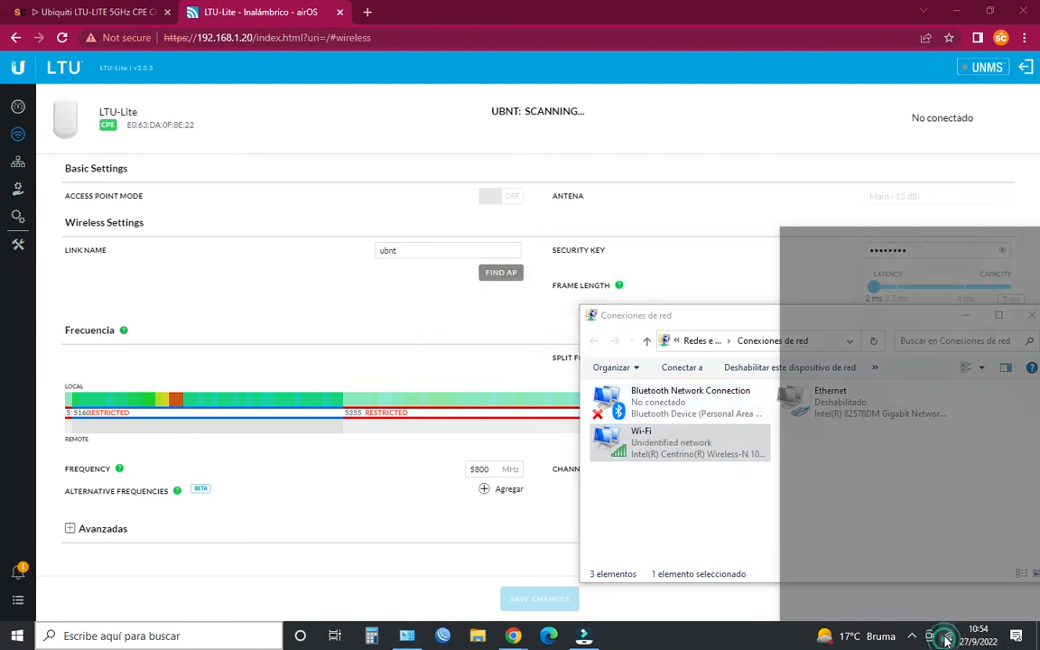
left_click(867, 321)
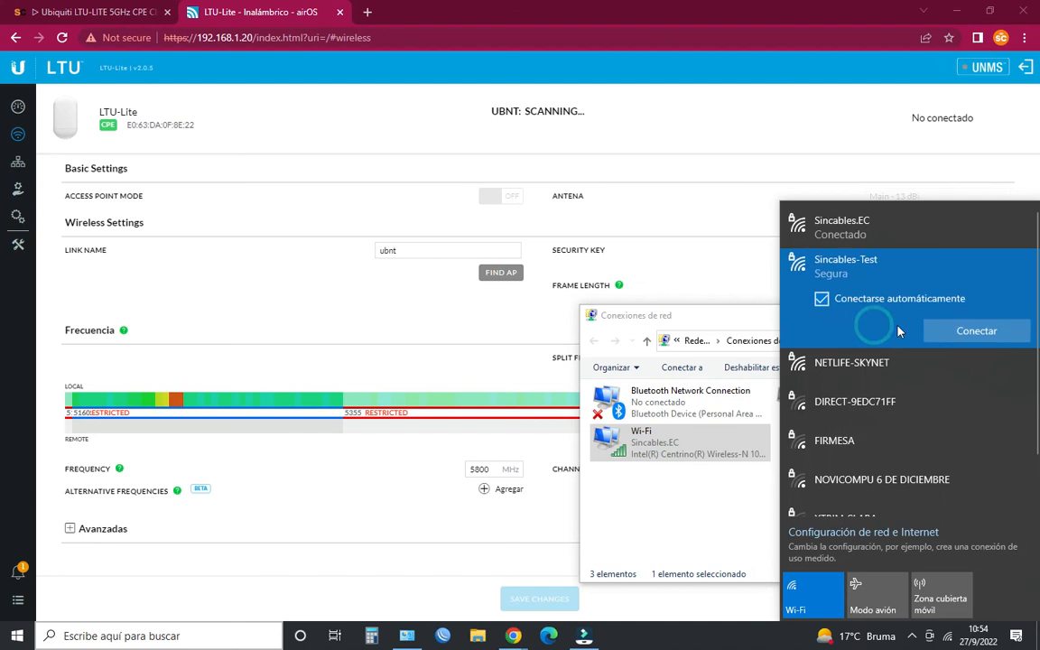
left_click(983, 330)
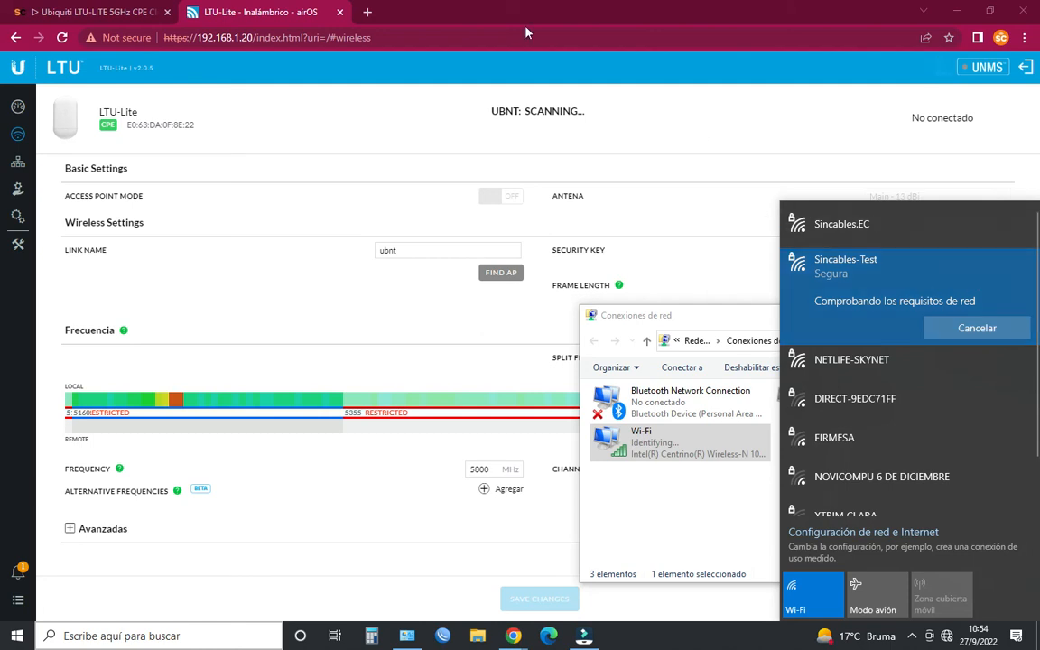
- Try to reload the device page at 192.168.1.20 in the browser, and close its tab
left_click(437, 7)
left_click(379, 37)
key("Return")
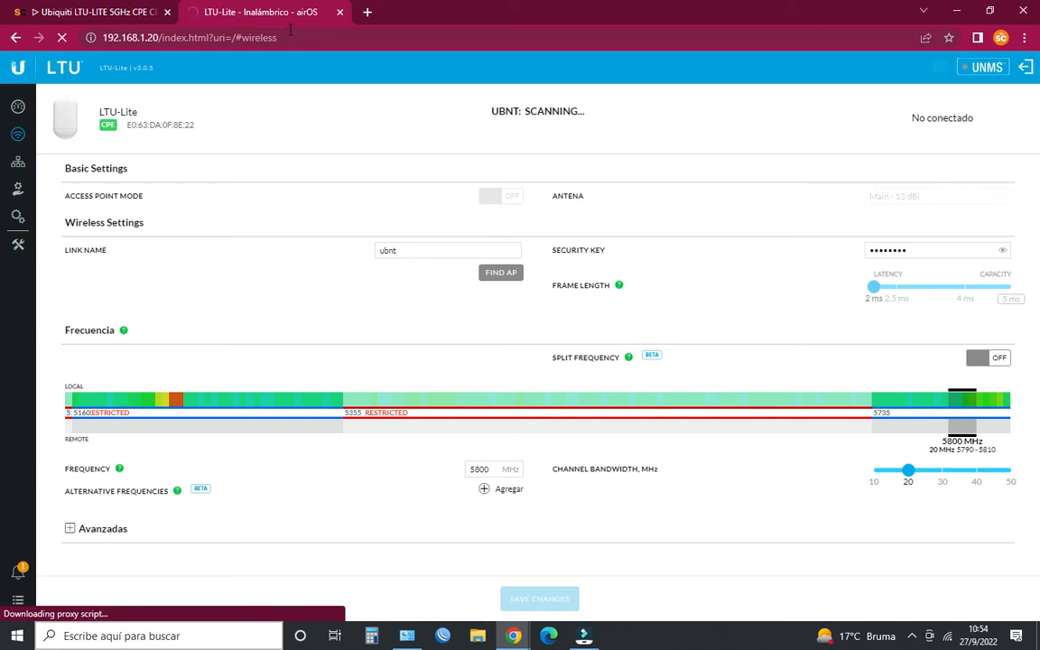
left_click(340, 12)
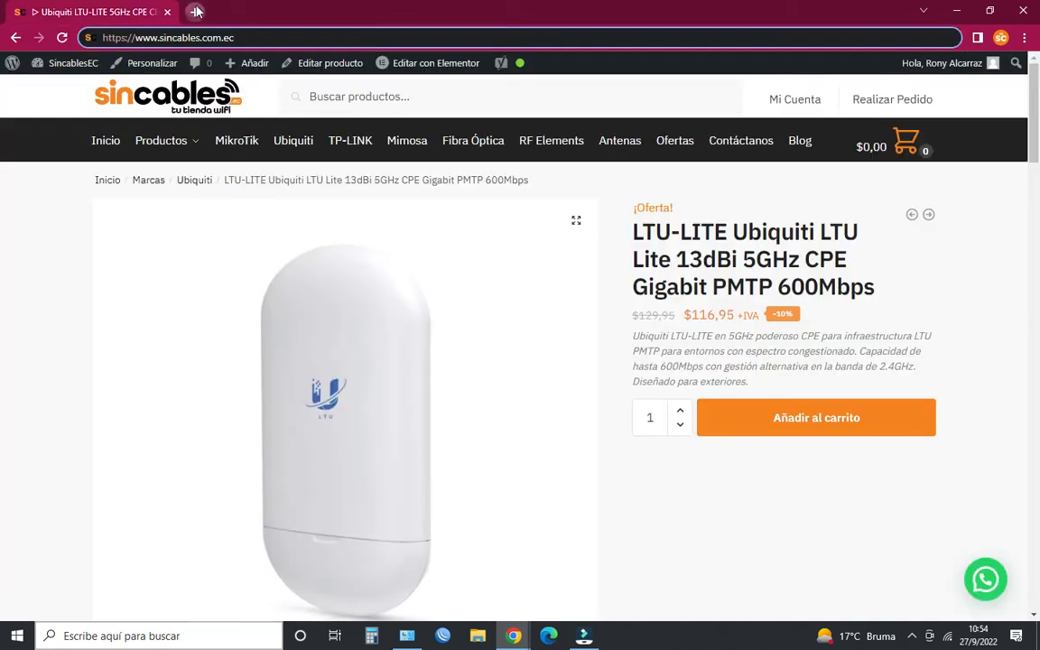
- Open the first LTU-Lite at 10.1.1.52 in a new browser tab and proceed past the certificate warning
left_click(194, 12)
left_click(261, 38)
type("10.1.1.52")
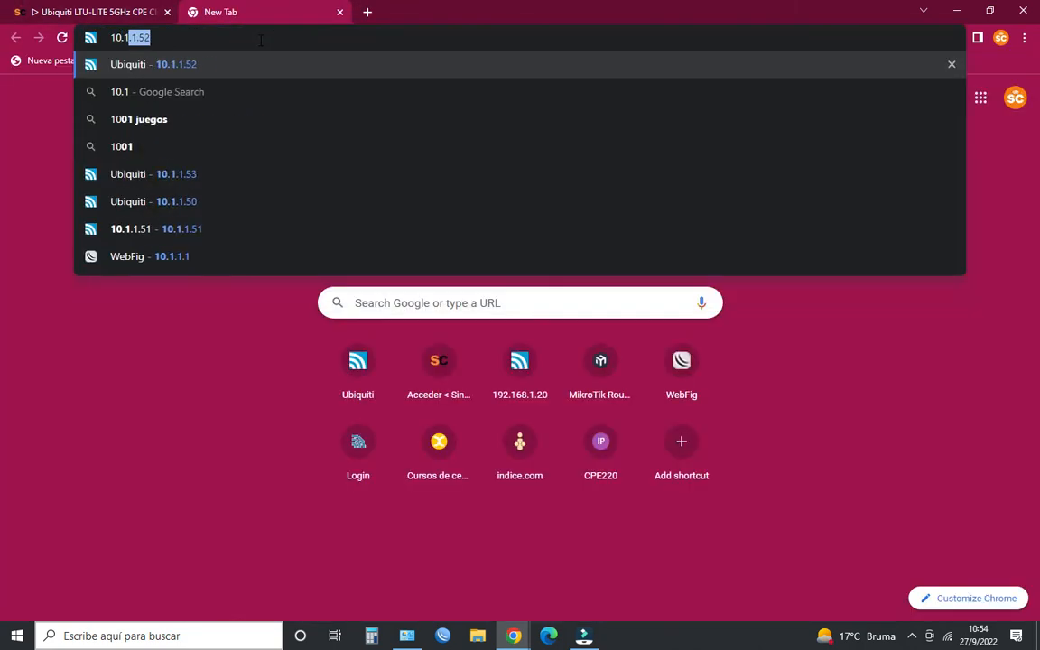
key("Return")
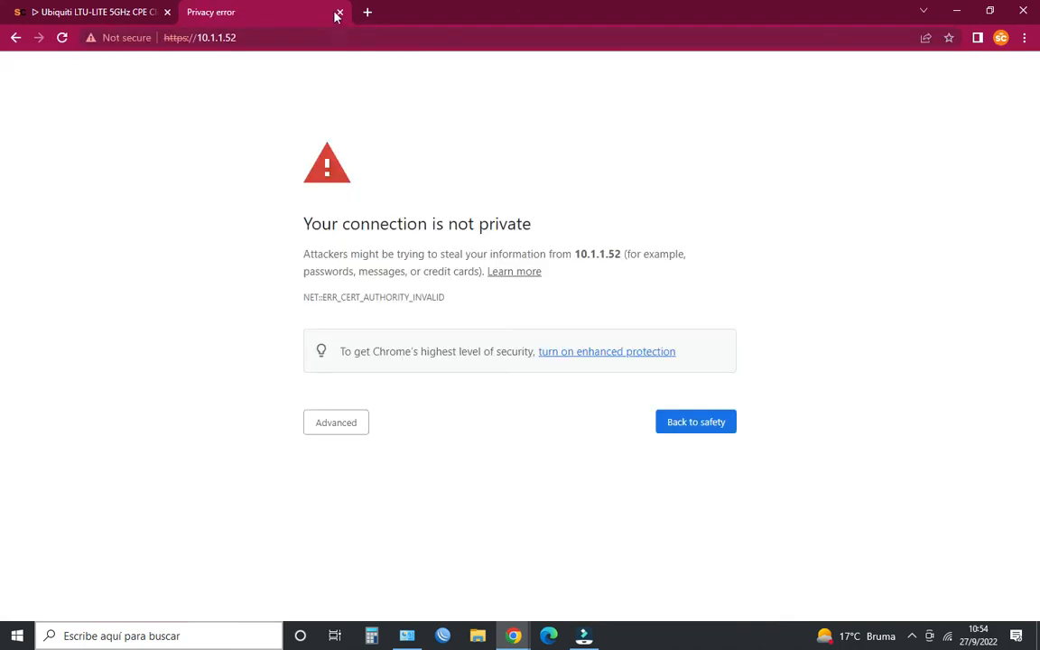
left_click(347, 422)
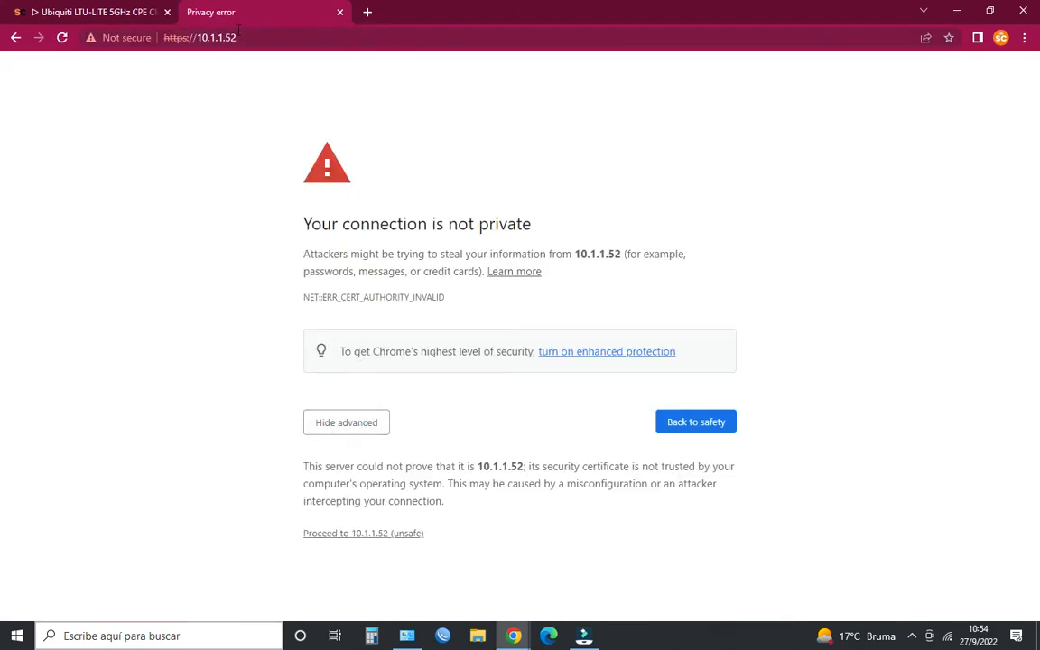
left_click(360, 534)
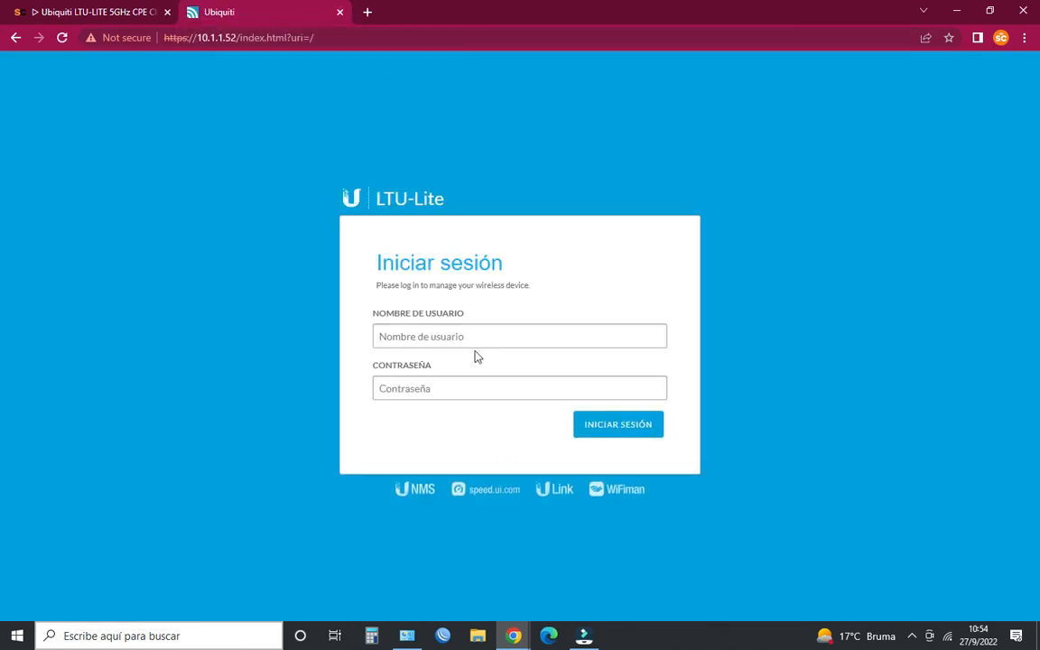
- Log in to 10.1.1.52 as ubnt with the account password and dismiss the firmware update notice
left_click(464, 334)
left_click(480, 383)
left_click(433, 395)
type("•••")
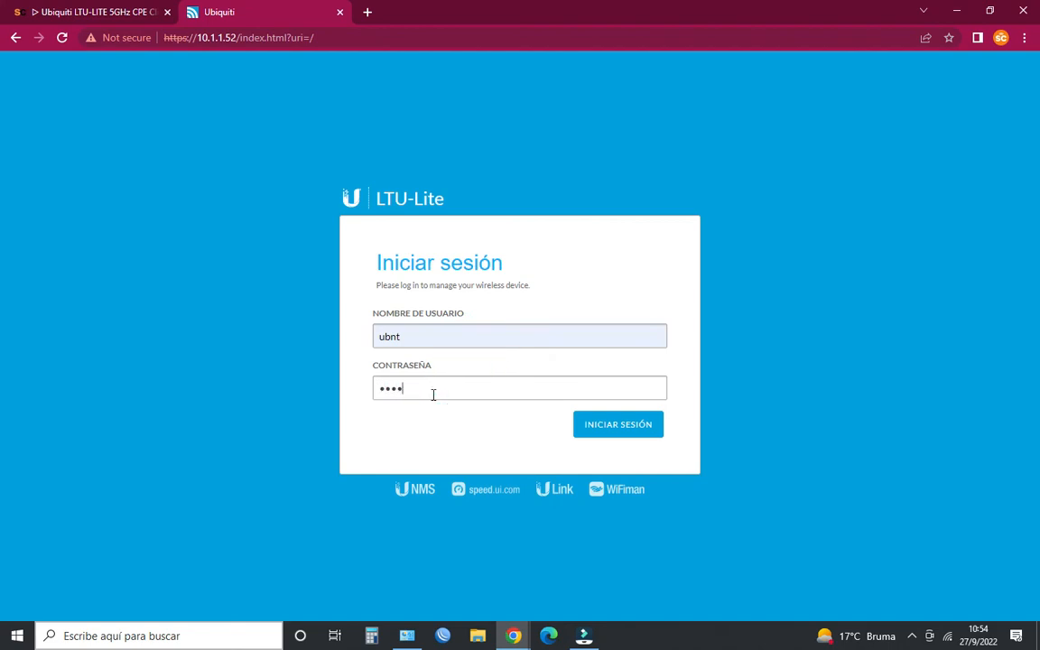
left_click(619, 430)
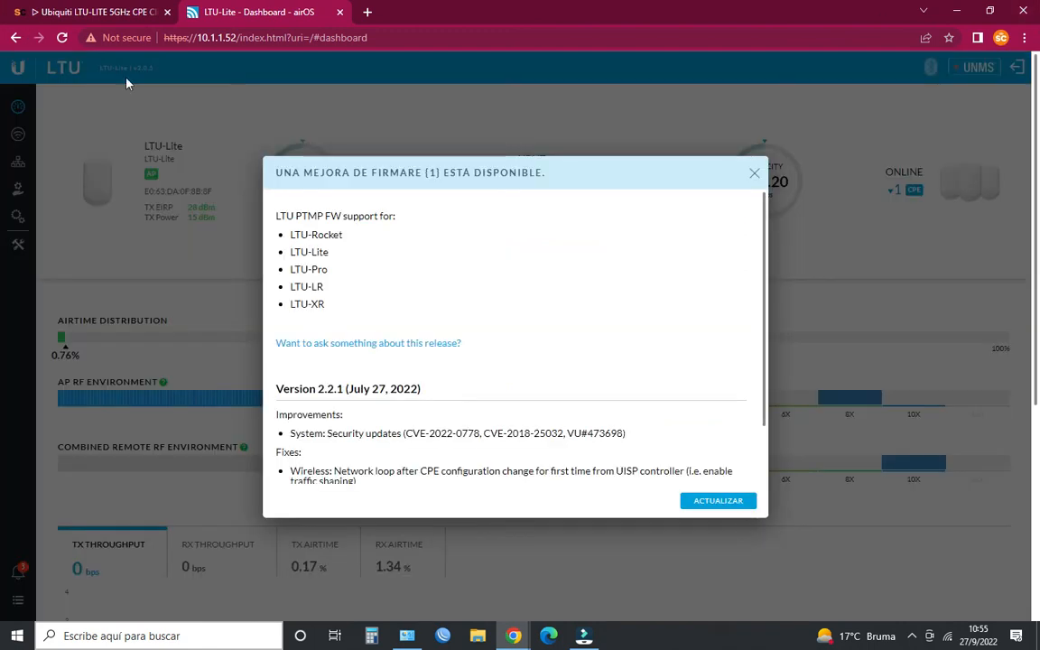
left_click(755, 172)
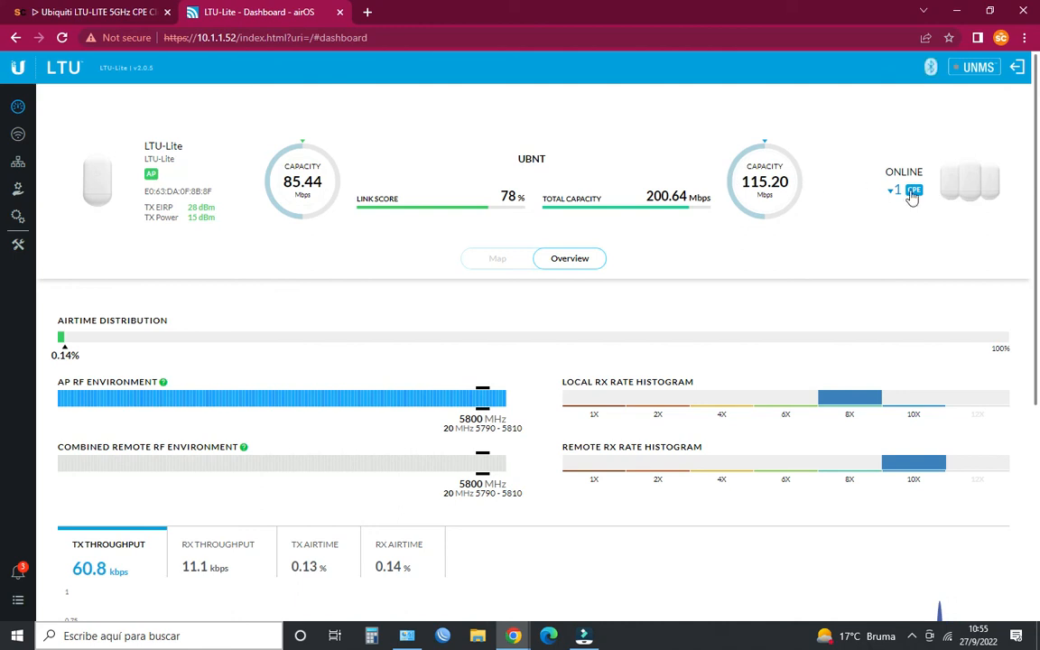
- Open the second LTU-Lite at 10.1.1.53 in another tab, proceeding past the certificate warning to its login page
left_click(366, 12)
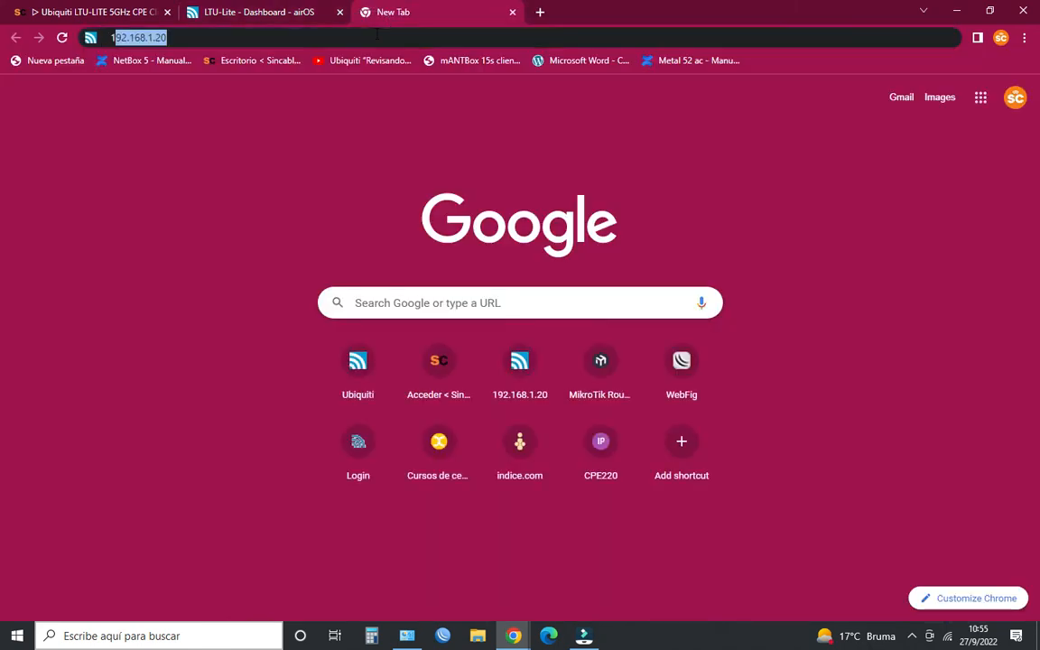
type("10.1.1.53")
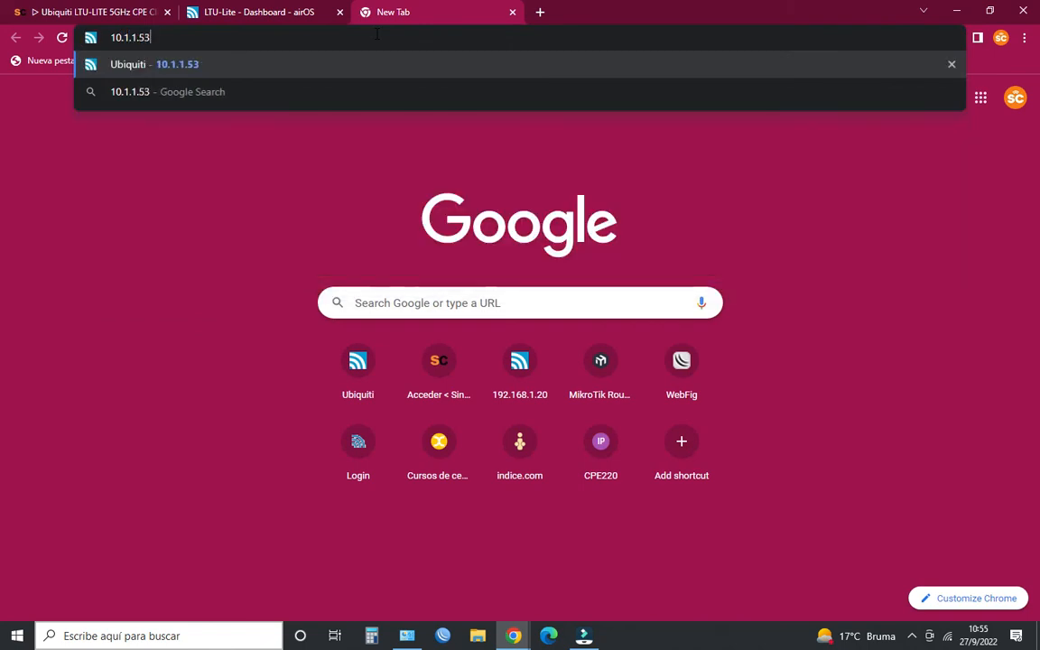
key("Return")
left_click(348, 420)
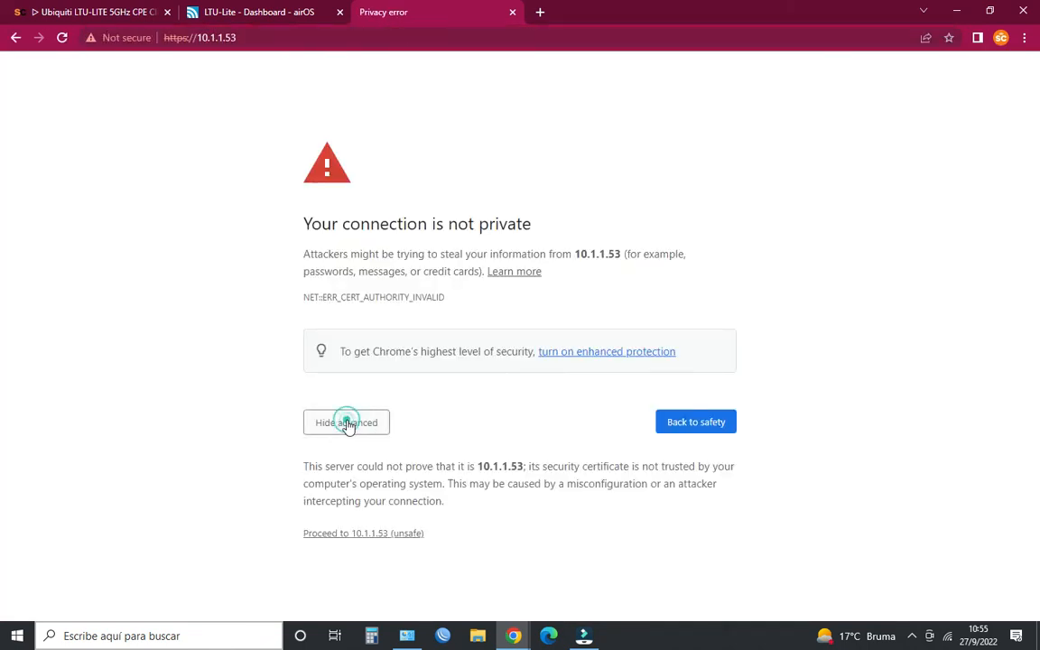
left_click(377, 532)
left_click(305, 9)
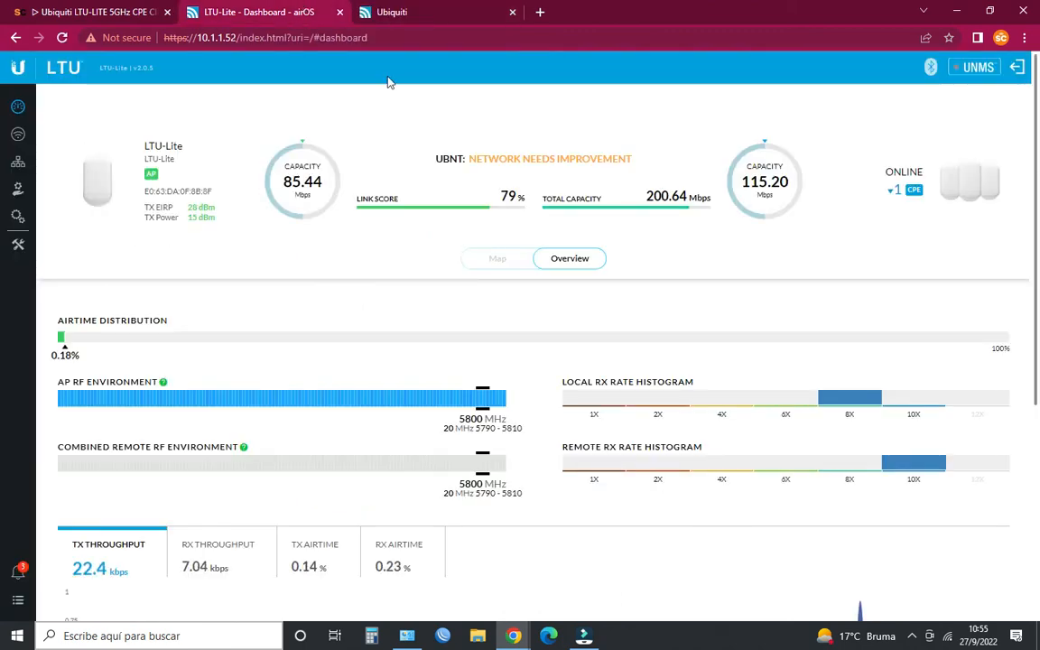
key("ctrl+Tab")
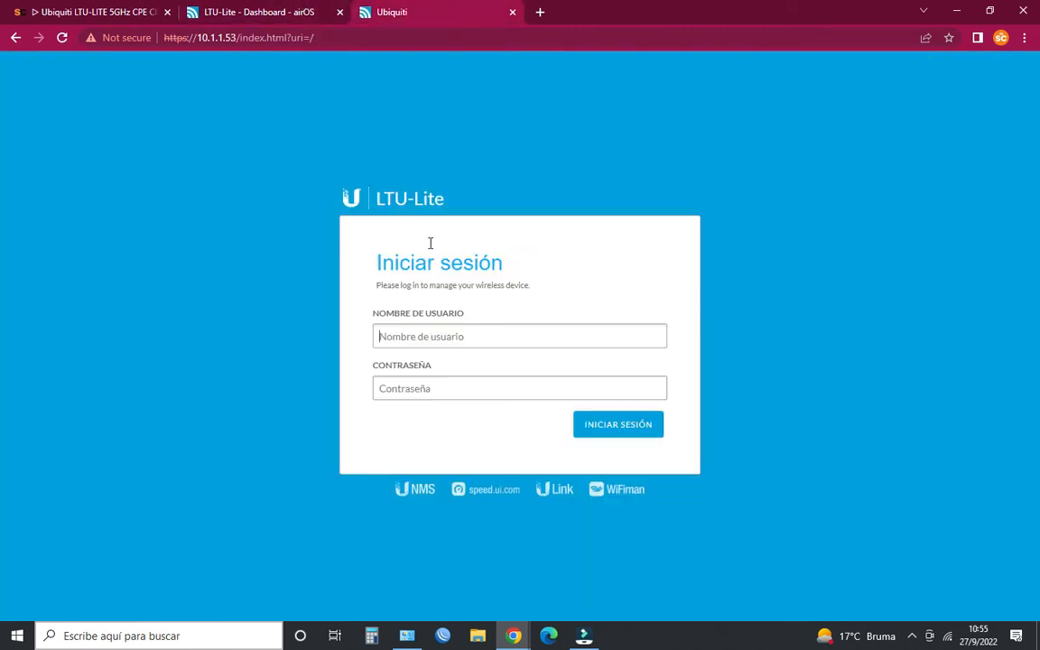
- Log in to 10.1.1.53 as ubnt with the account password and dismiss the firmware update notice
left_click(436, 335)
left_click(463, 371)
left_click(427, 392)
type("ubnt")
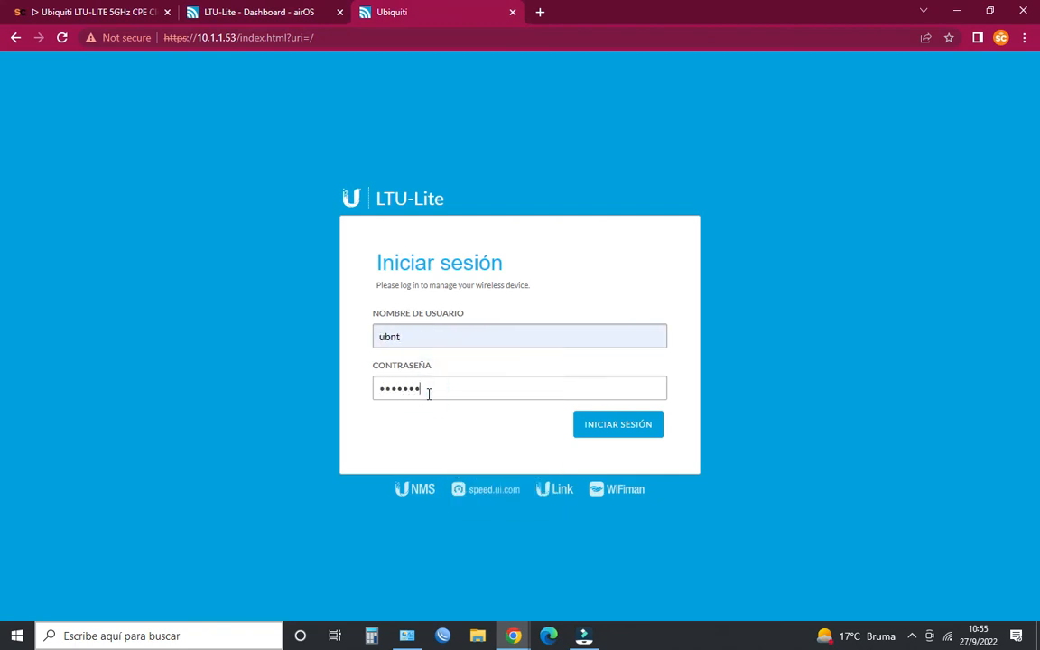
left_click(659, 425)
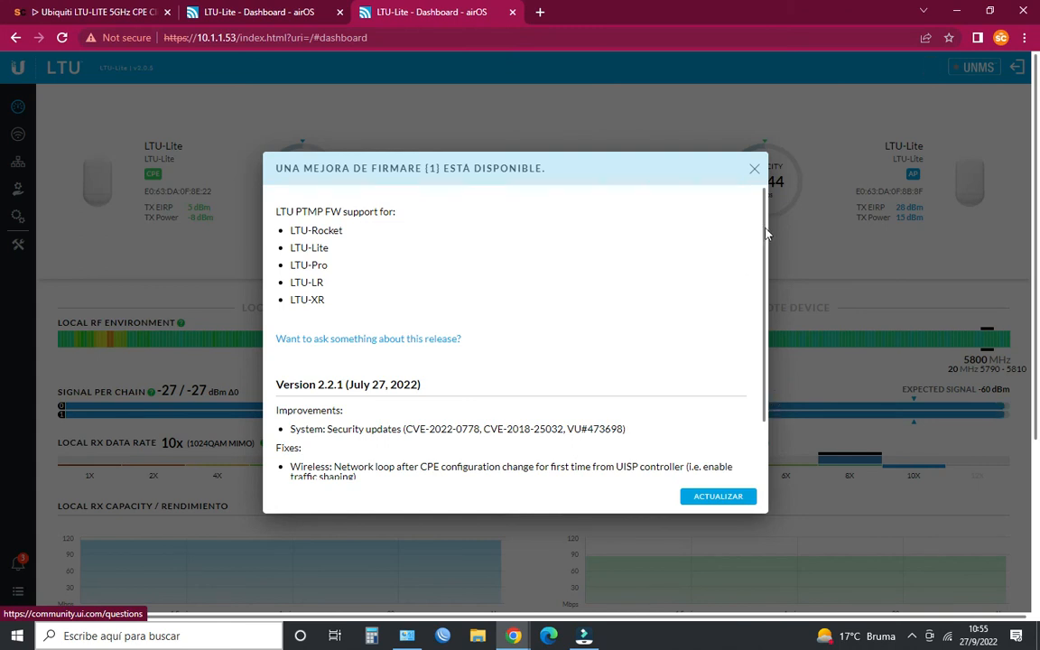
left_click(755, 171)
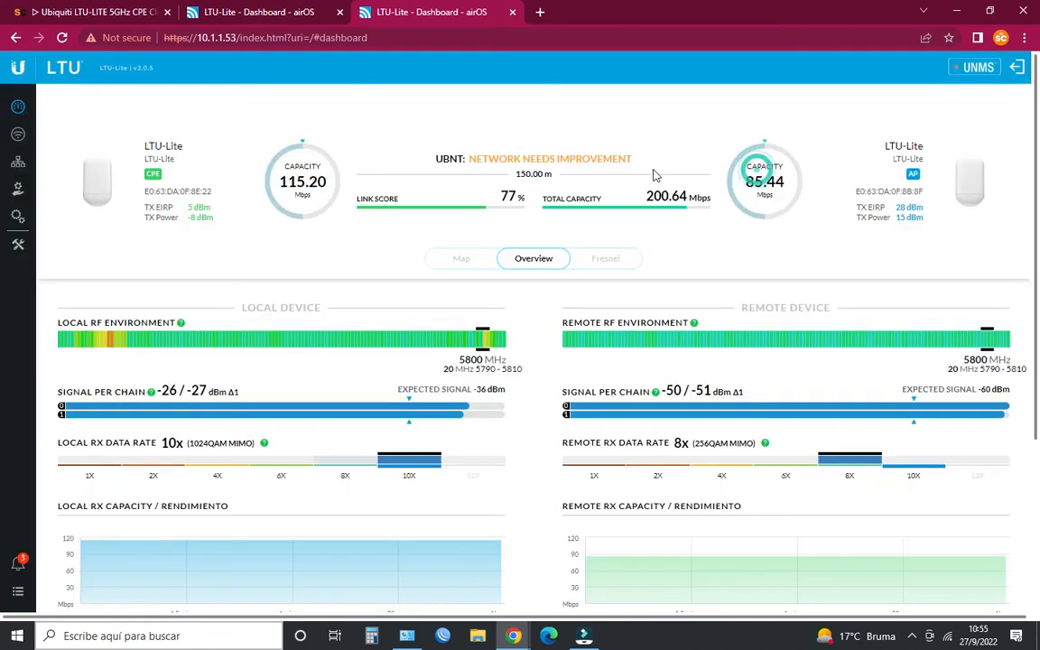
- Review the access point's dashboard and network settings at 10.1.1.52, and return to the dashboard at 10.1.1.53
left_click(292, 7)
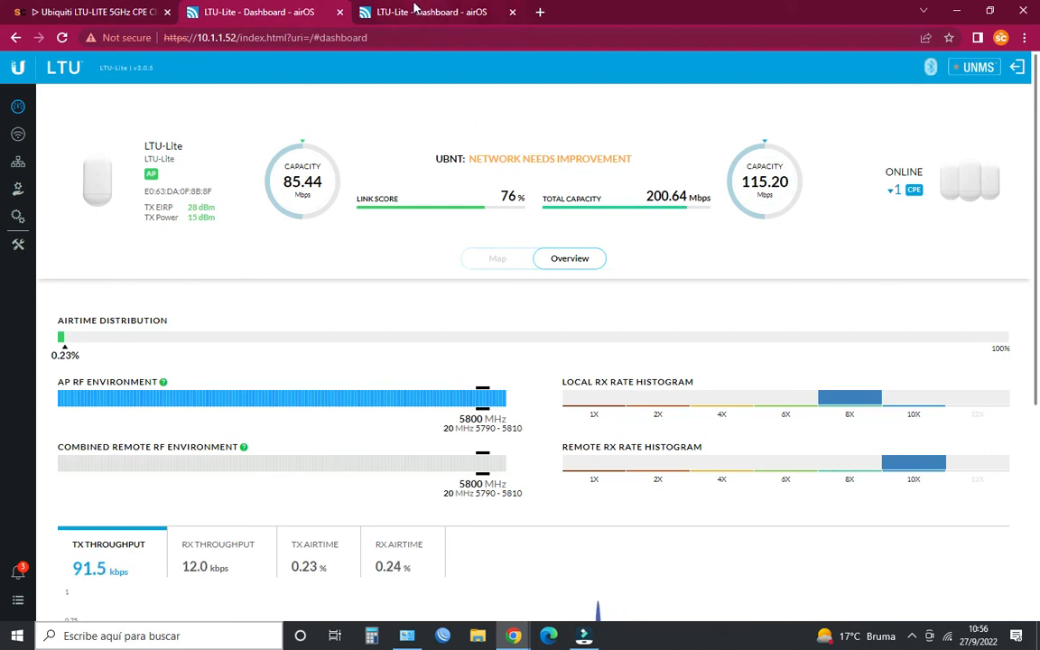
mouse_move(415, 7)
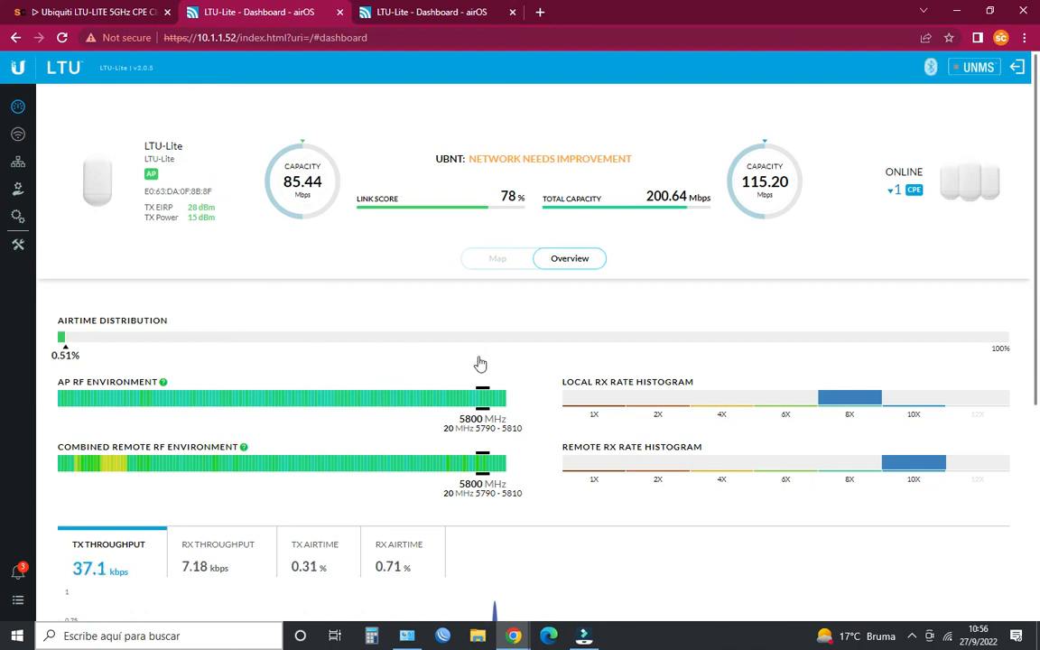
left_click(21, 165)
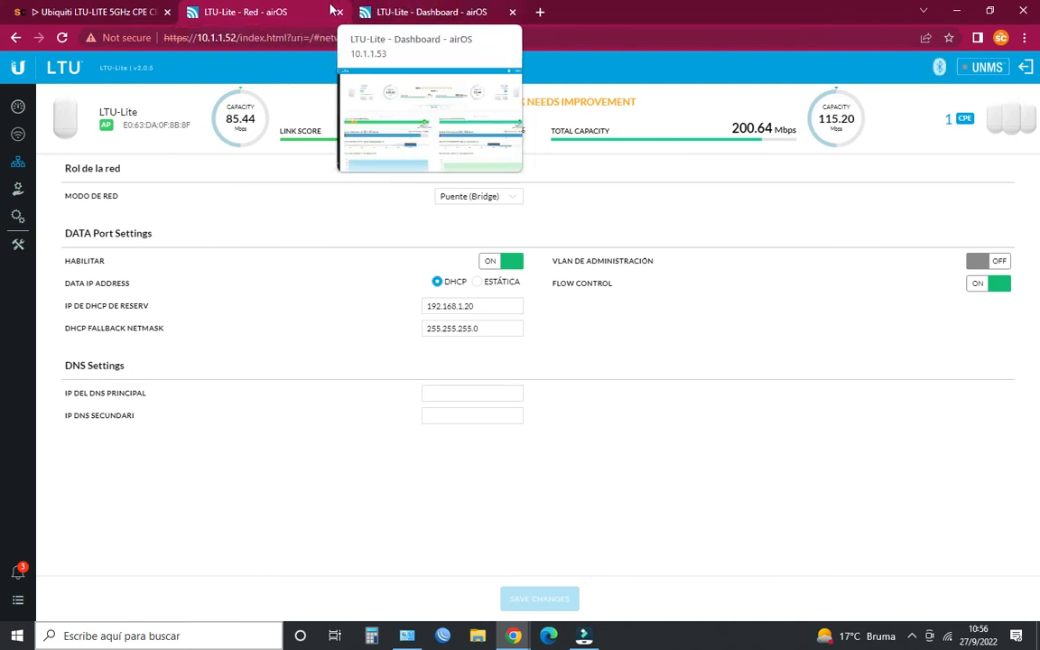
left_click(400, 9)
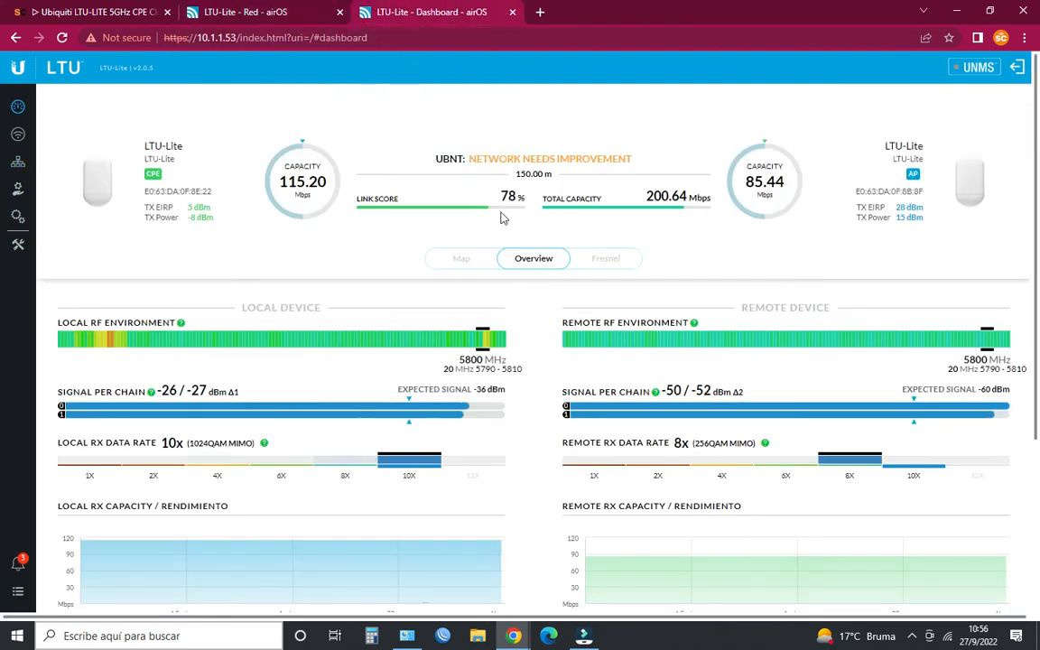